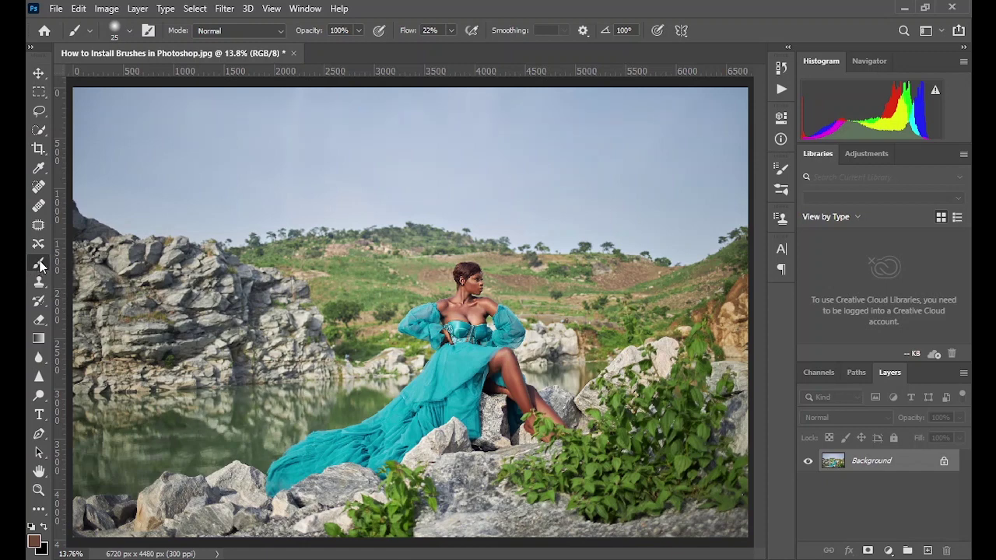
Open the Brush Preset picker to show the General, Dry Media, Wet Media and Special Effects folders.
left_click(129, 34)
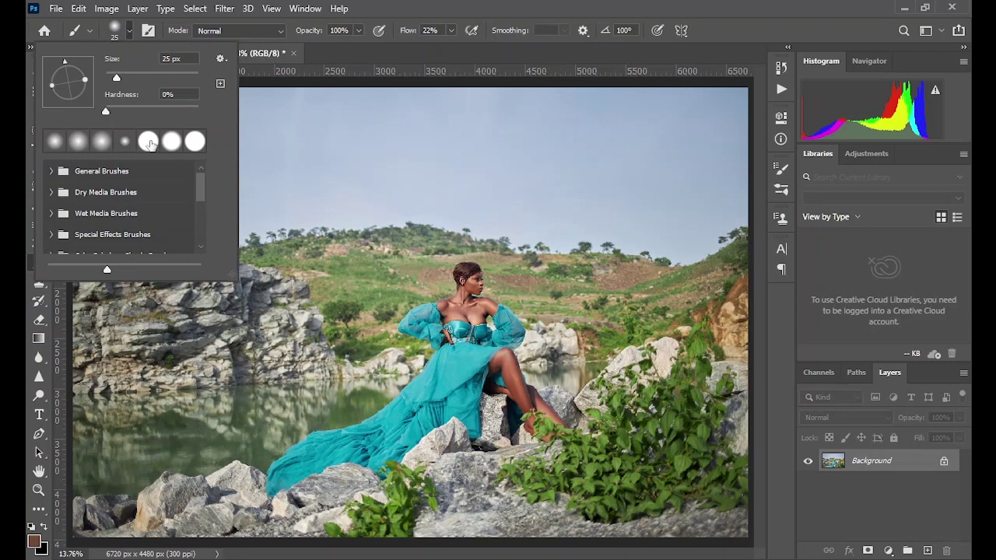
Import Cloud Brushes.abr from the cloud brushes folder in Pictures into the brush presets.
left_click(222, 60)
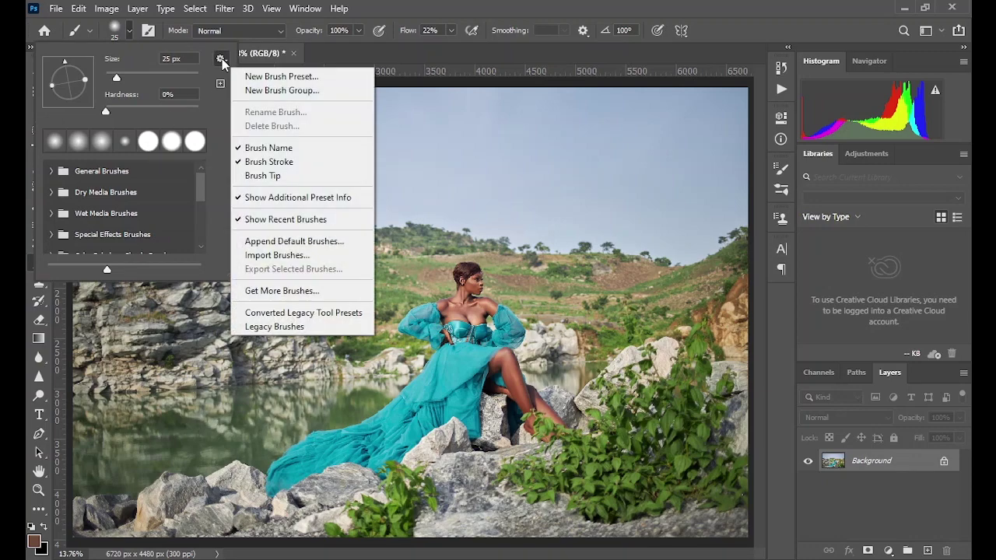
left_click(256, 255)
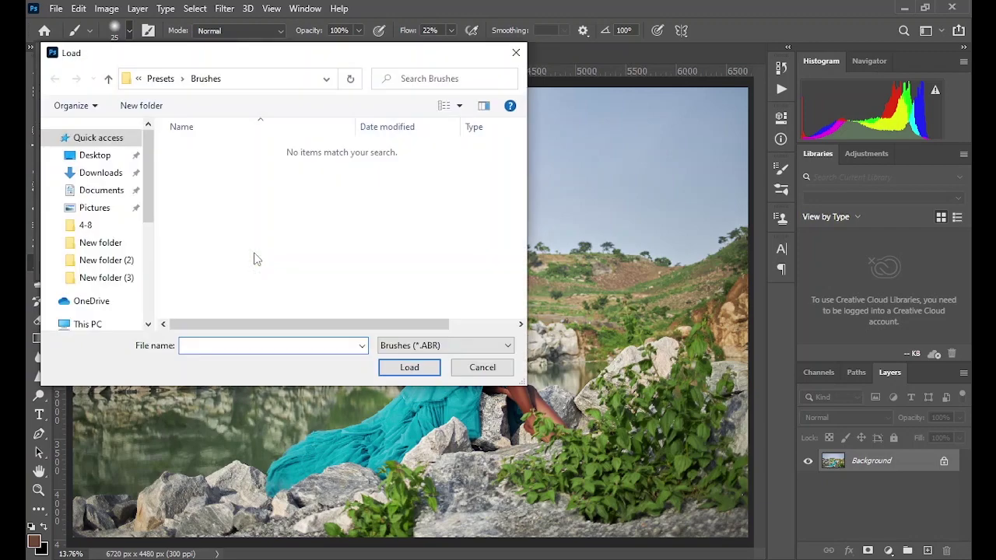
scroll(94, 233, "down", 4)
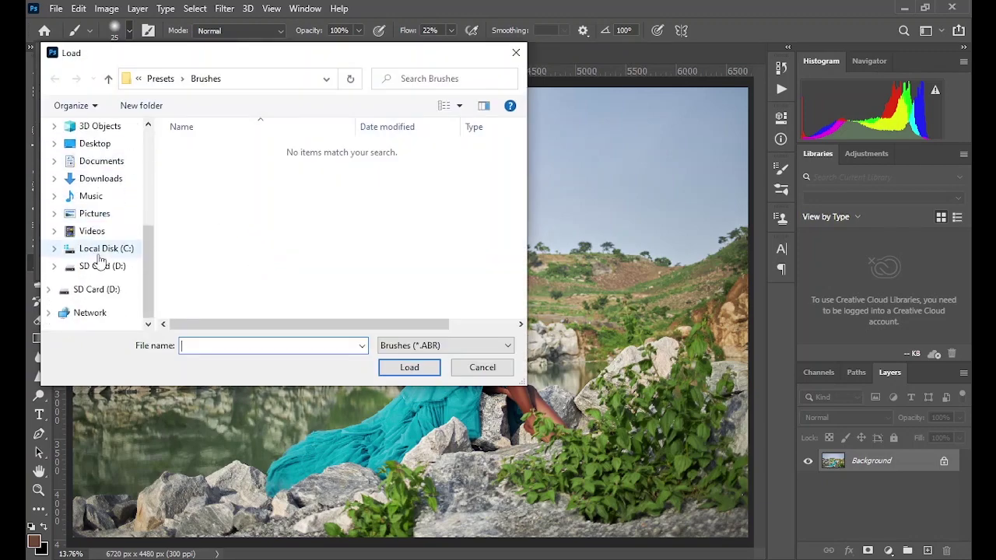
left_click(94, 215)
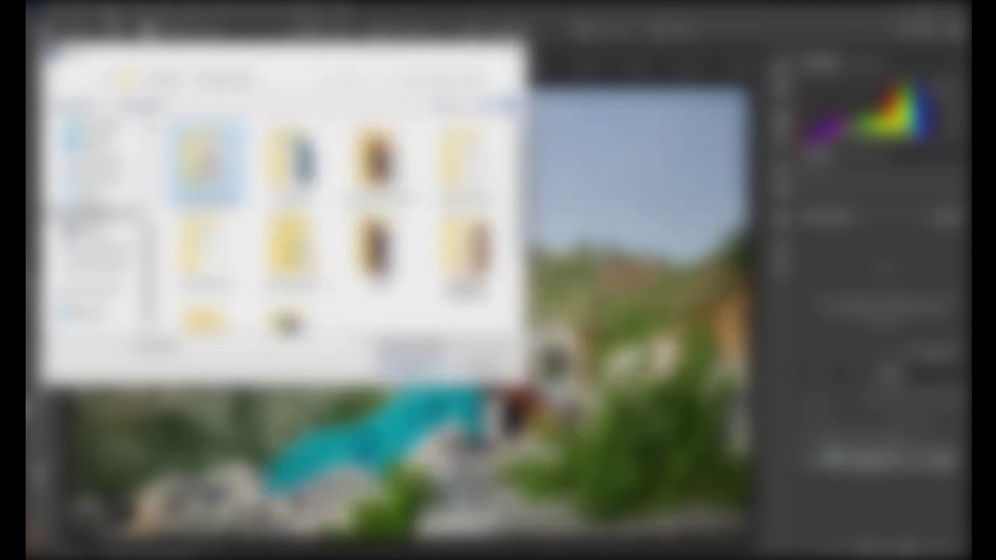
double_click(208, 175)
left_click(212, 181)
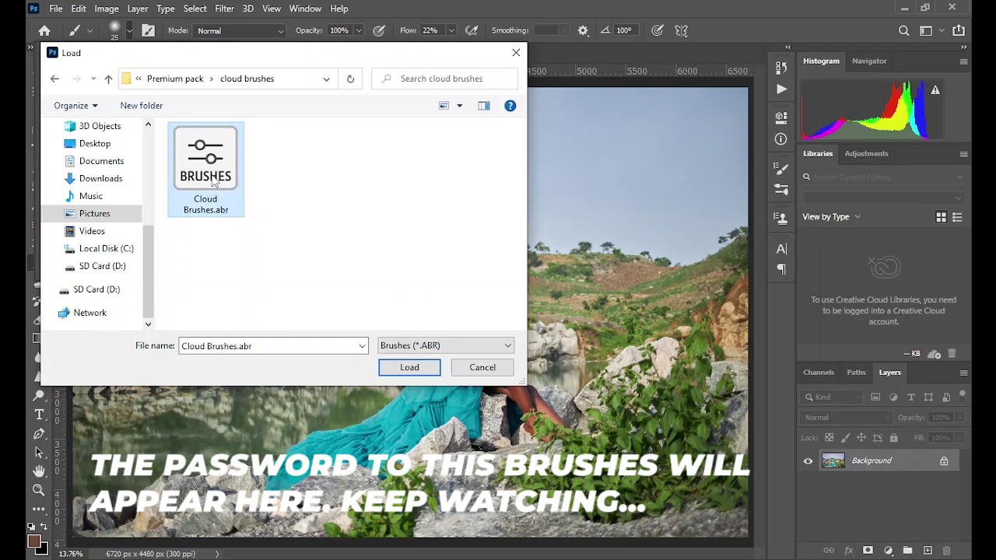
left_click(409, 368)
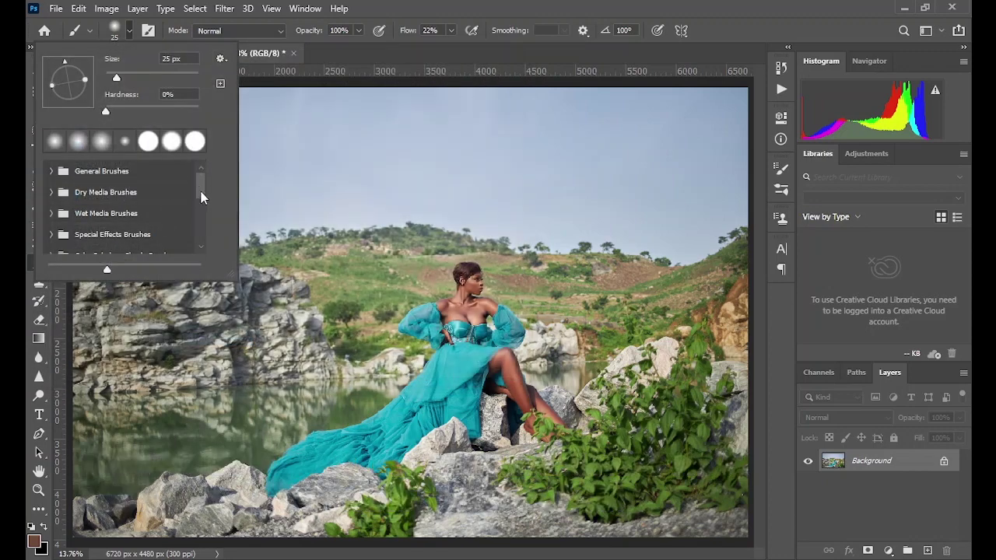
Select the Clouds1614 brush from Cloud Brushes at 2000 px, test it on the sky, and undo.
left_click_drag(201, 195, 210, 253)
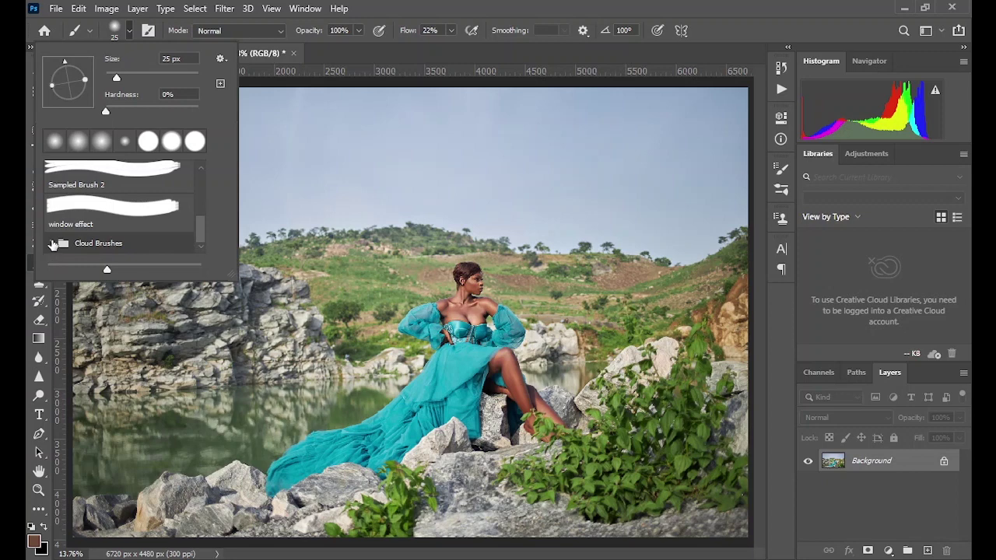
left_click(52, 243)
left_click(100, 236)
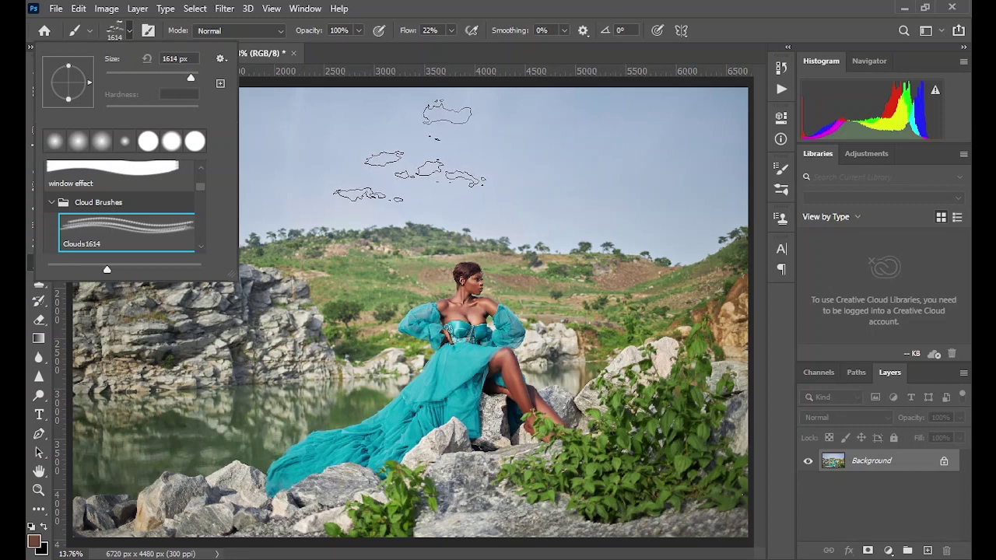
key("bracketright")
key("bracketright")
left_click(311, 161)
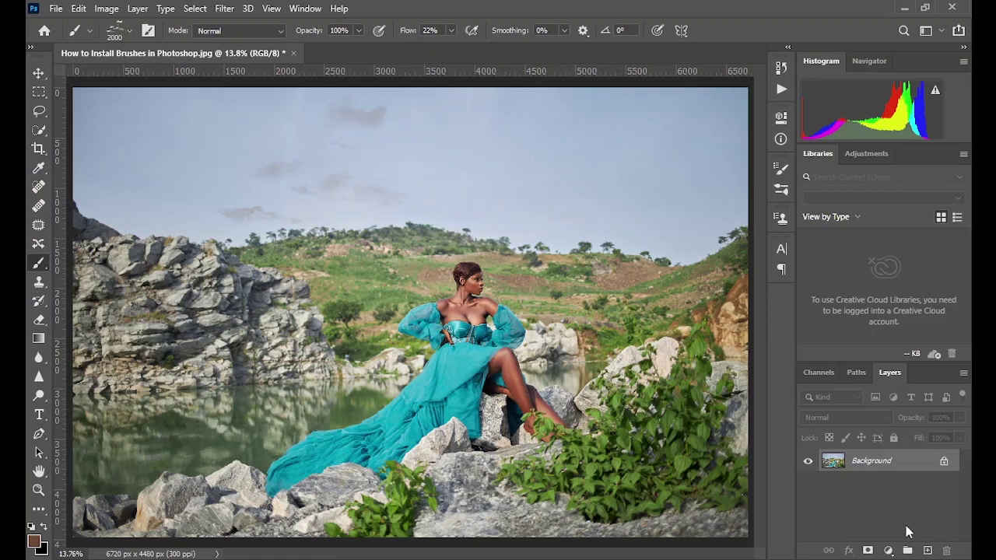
key("ctrl+z")
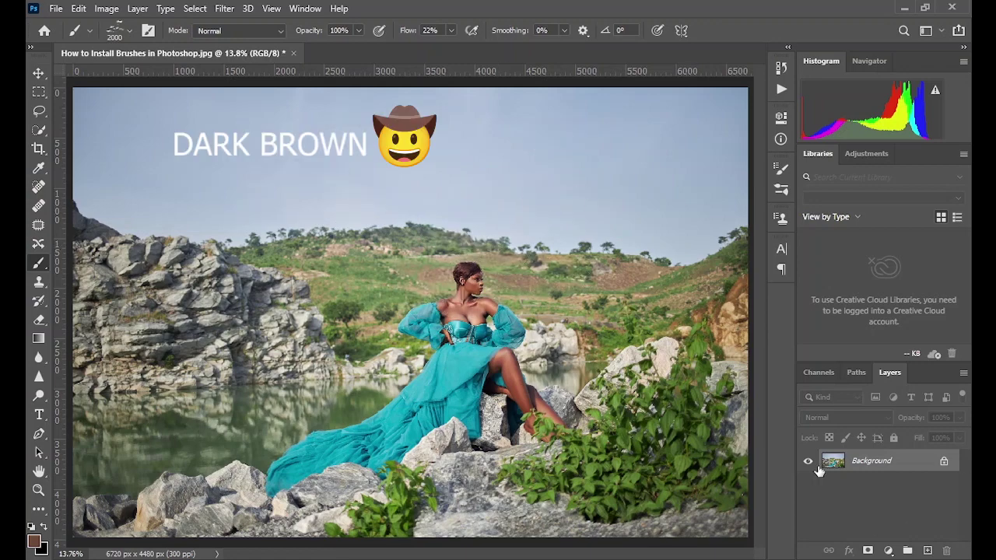
Add an empty Layer 1 for the clouds, then test-stamp grey clouds and undo them.
left_click(927, 550)
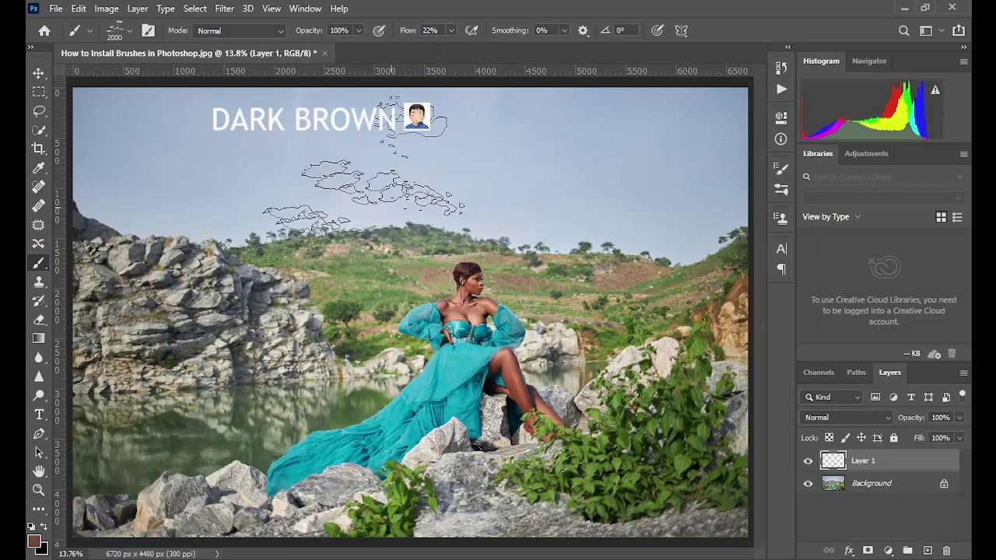
left_click(342, 176)
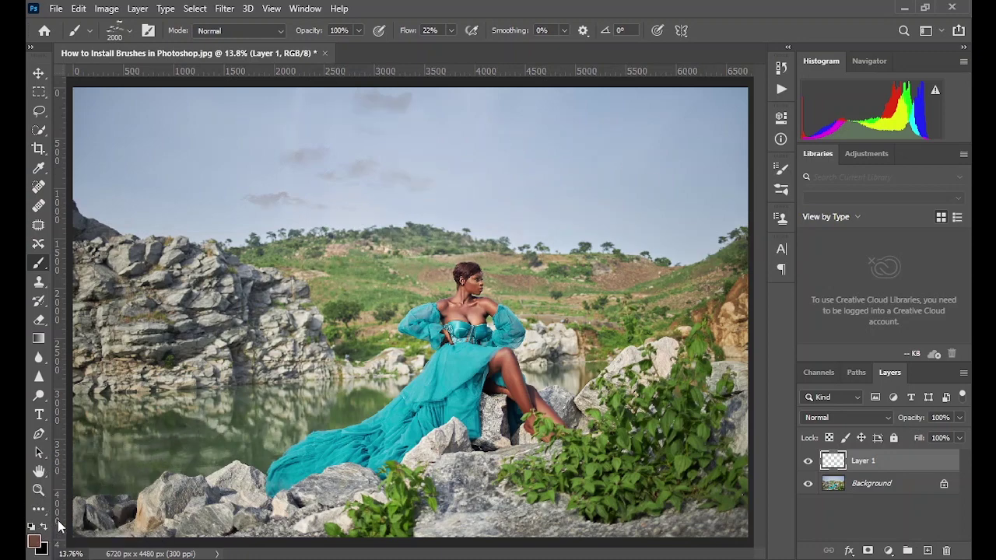
key("ctrl+z")
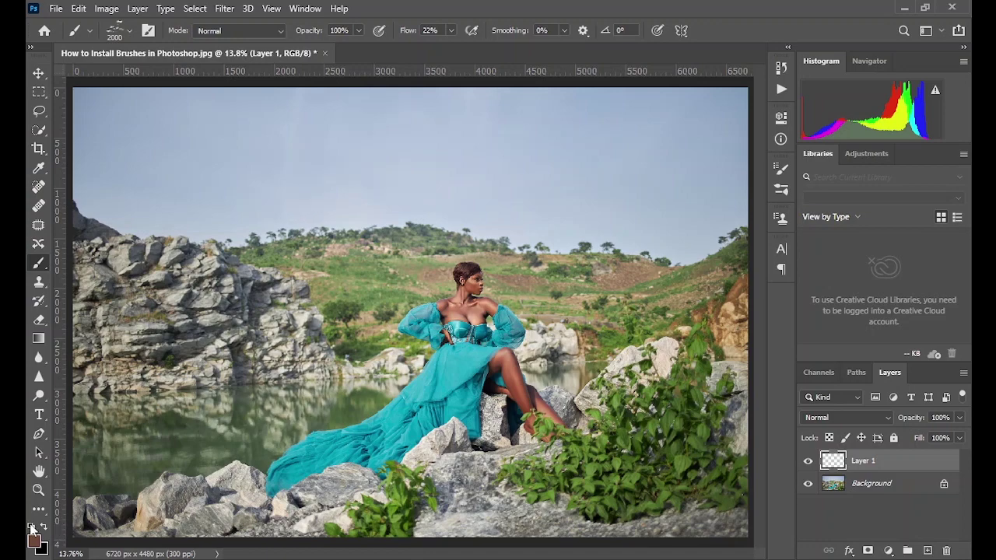
Make white the foreground colour and set the cloud brush to 2100 px.
left_click(32, 527)
left_click(43, 528)
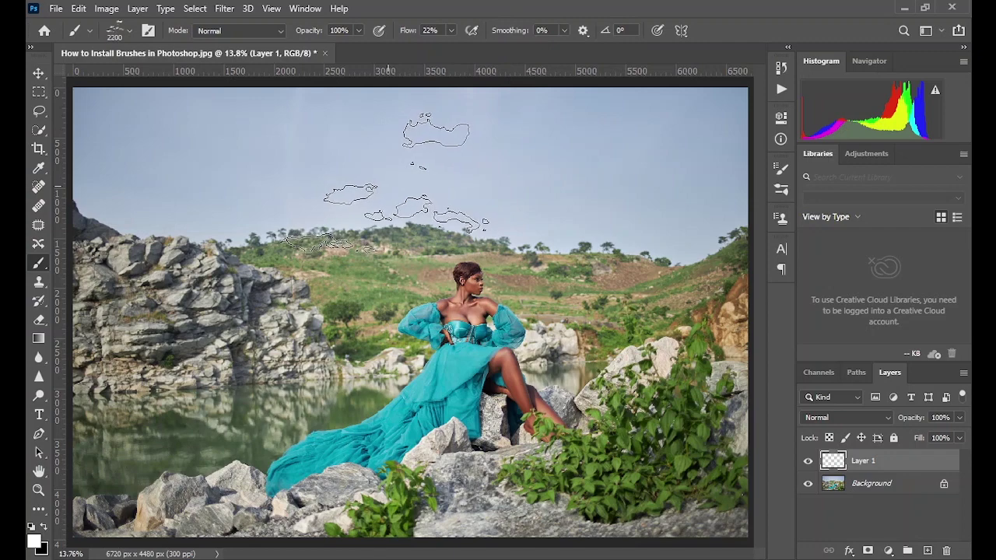
key("bracketright")
key("bracketleft")
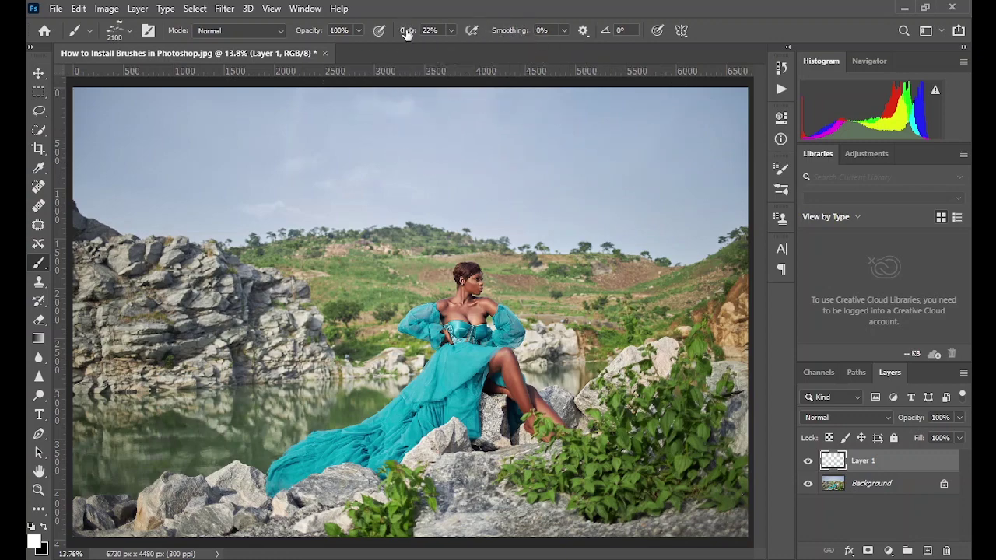
Set the brush to 100% flow and 2500 px, test-stamp white clouds, then undo them.
left_click_drag(405, 34, 485, 45)
key("bracketright")
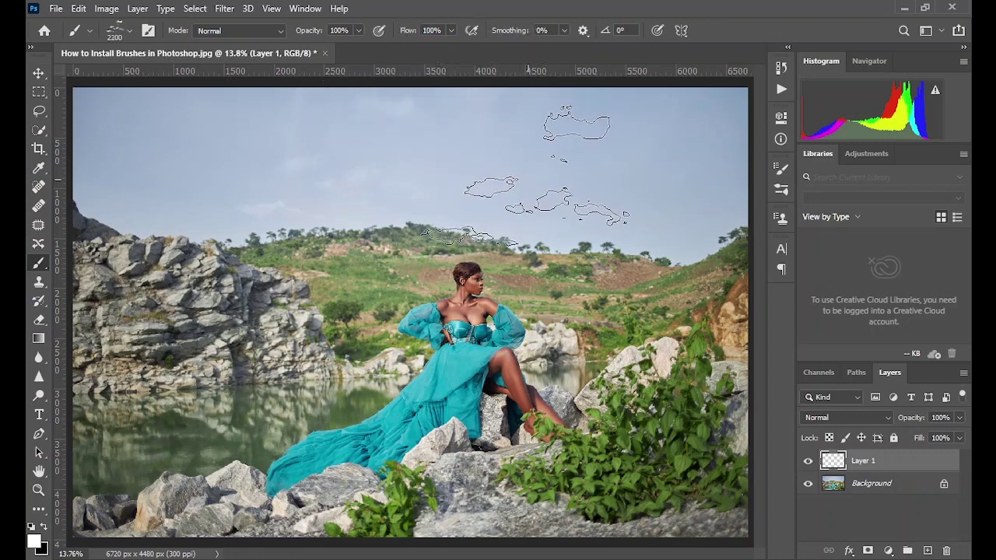
key("bracketright")
key("bracketright")
key("bracketright")
left_click(519, 185)
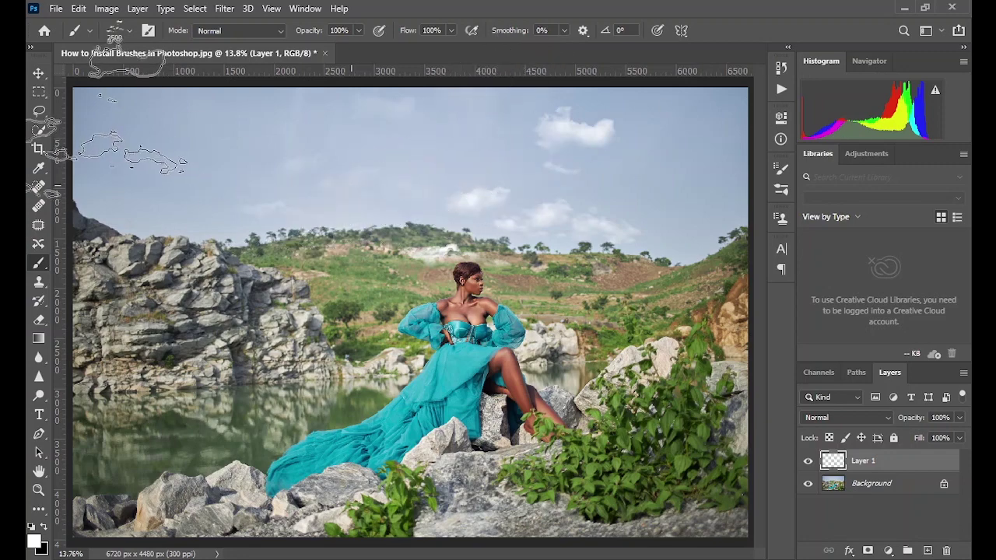
left_click(346, 144)
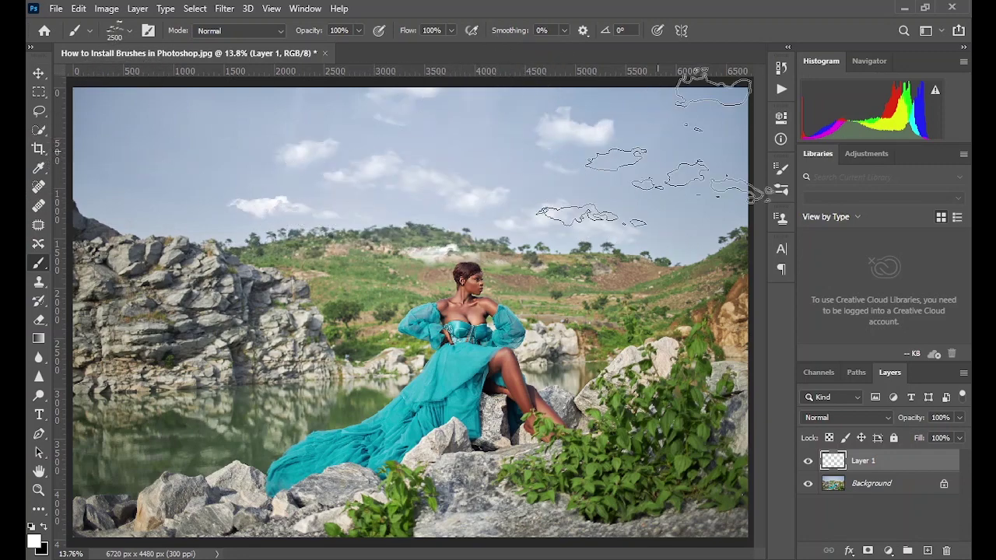
left_click(159, 129)
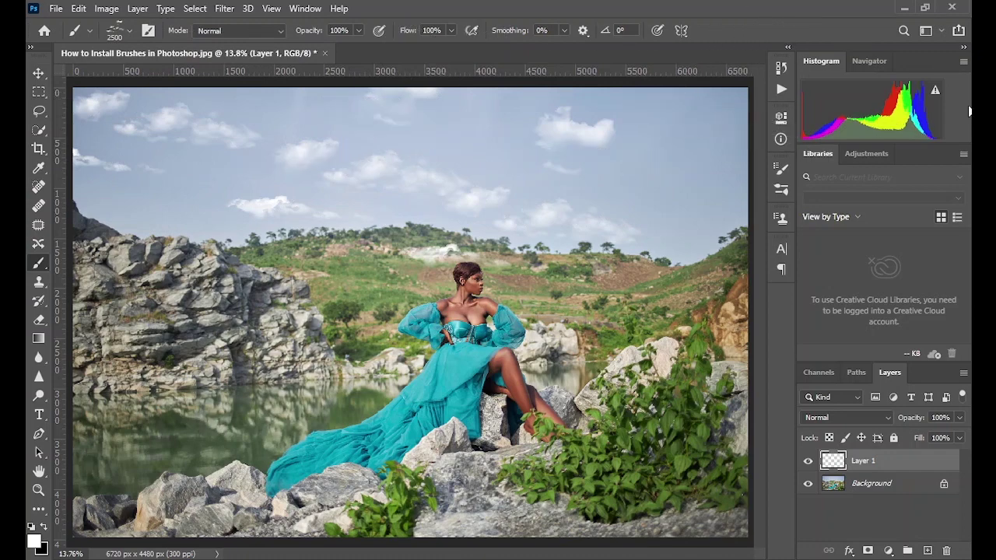
key("ctrl+z")
key("ctrl+z")
key("ctrl+z")
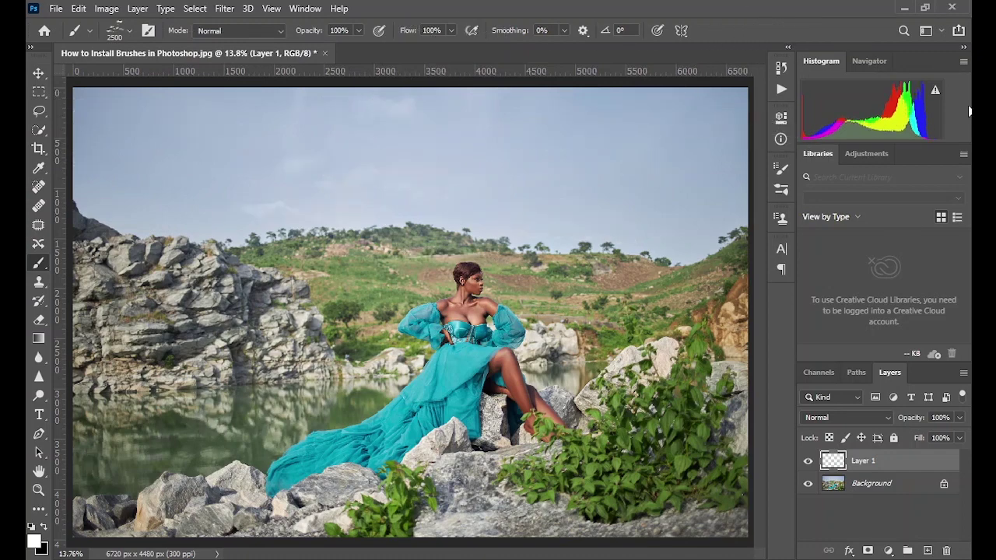
key("ctrl+z")
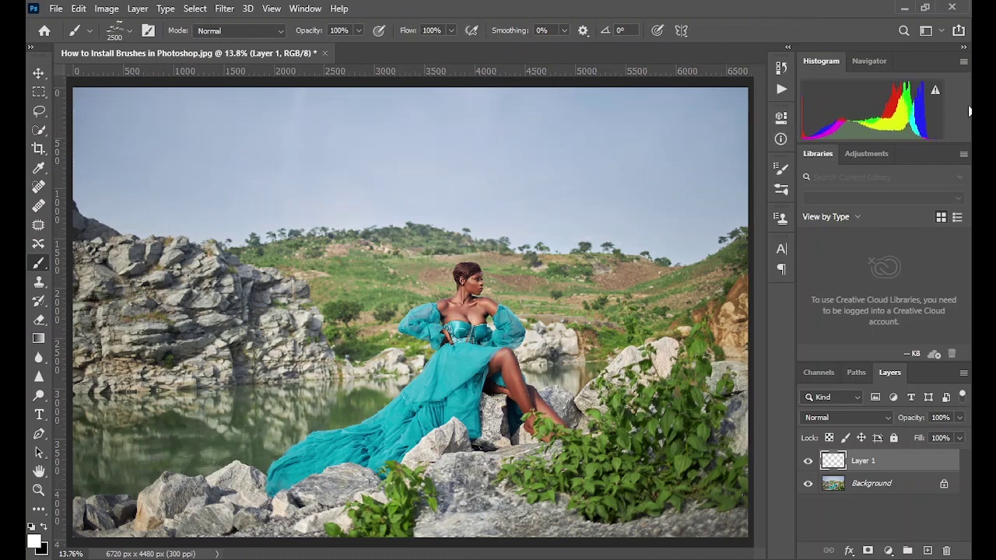
Stamp white clouds near the sky centre and upper-left with the Clouds1593 brush at 2000 px.
left_click(128, 32)
scroll(130, 222, "down", 1)
scroll(131, 244, "down", 1)
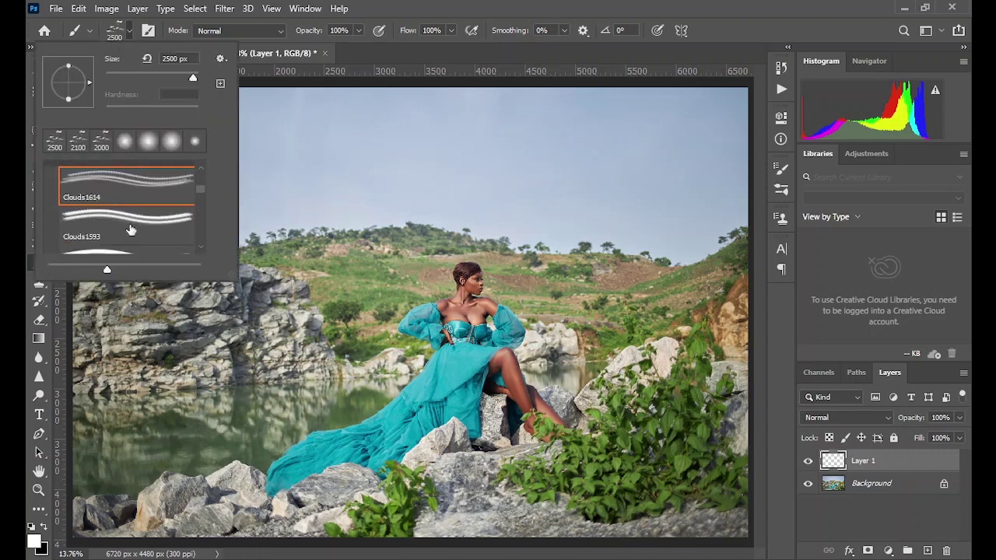
left_click(128, 224)
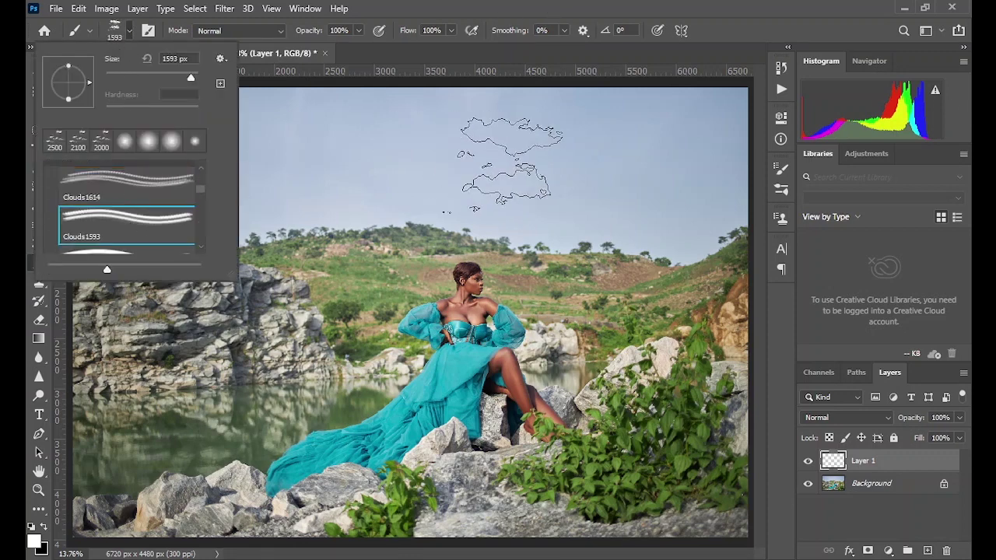
left_click(487, 165)
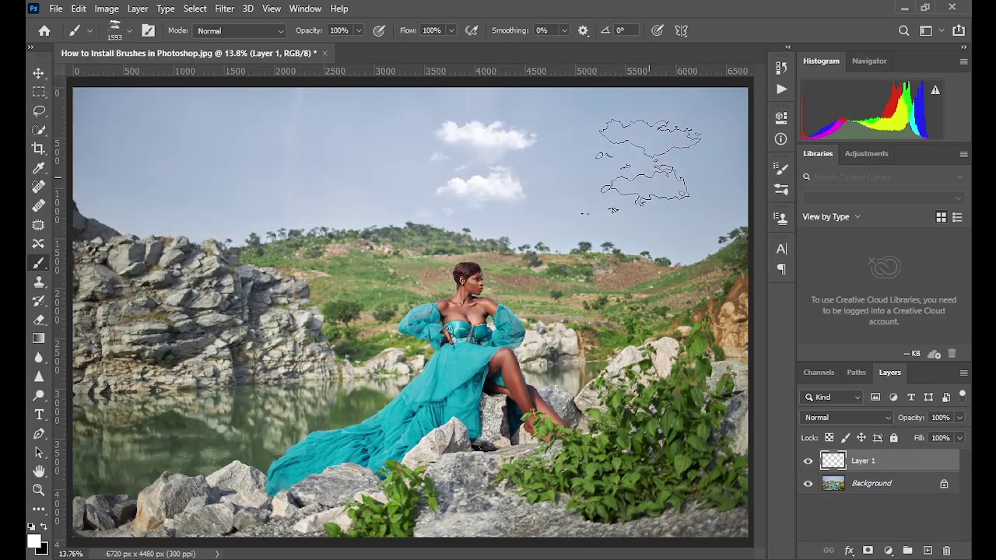
key("bracketright")
key("bracketright")
key("bracketright")
key("bracketright")
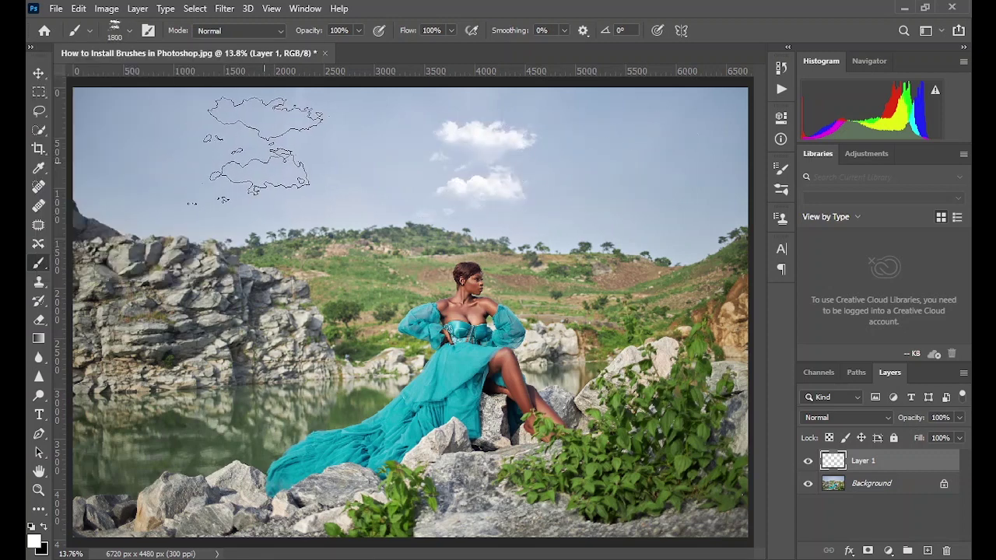
left_click(261, 149)
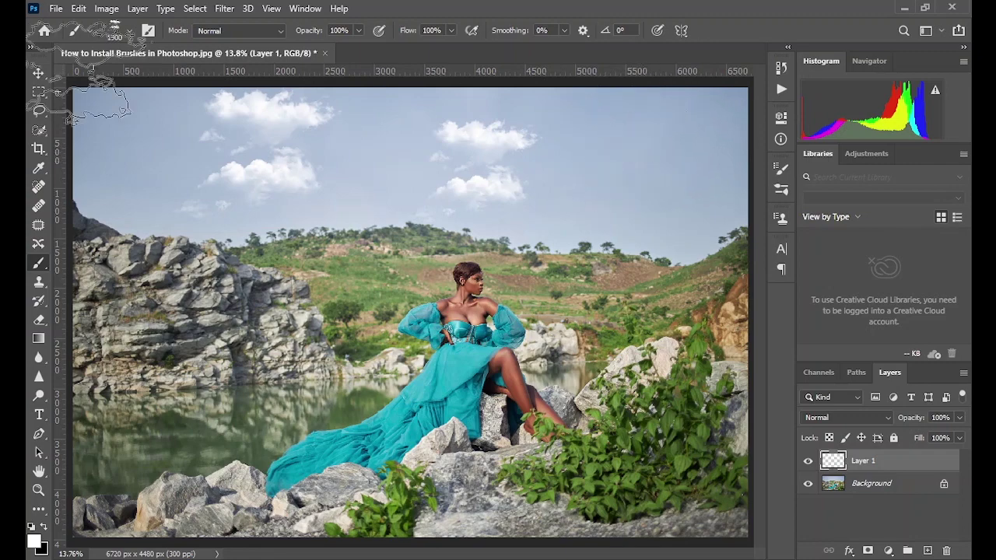
key("bracketleft")
Stamp a large cloud in the upper-right sky with the Cloud1081 brush at 2300 px.
left_click(129, 31)
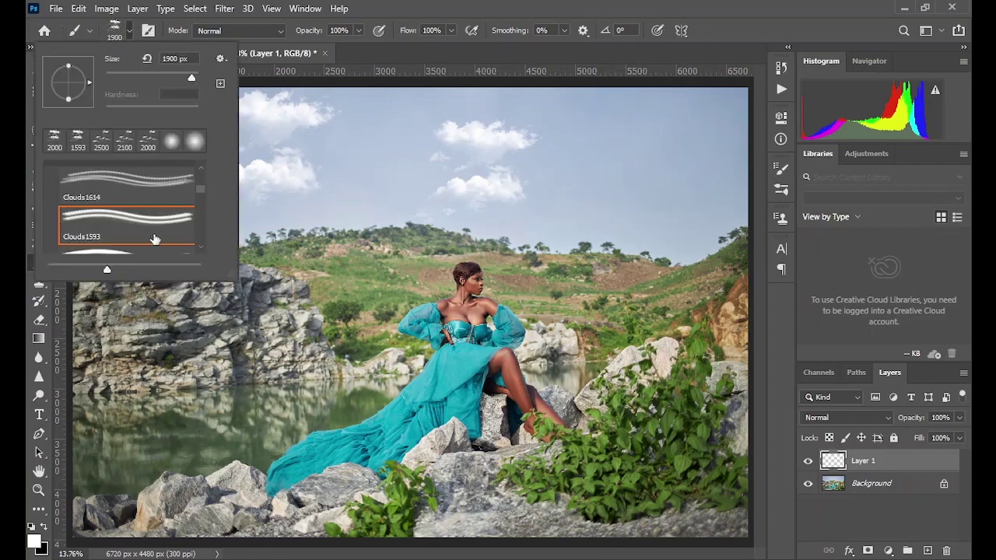
scroll(155, 238, "down", 1)
left_click(150, 248)
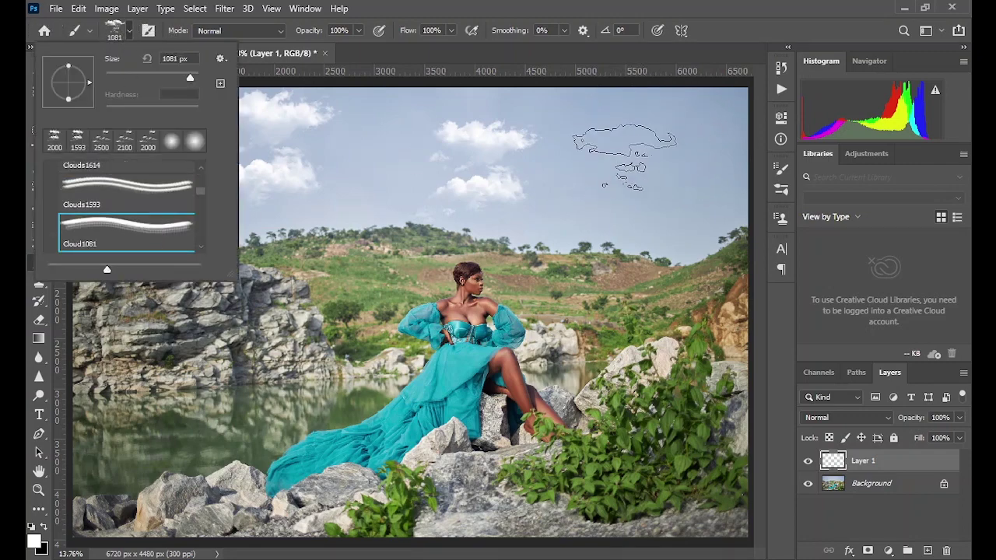
left_click(364, 51)
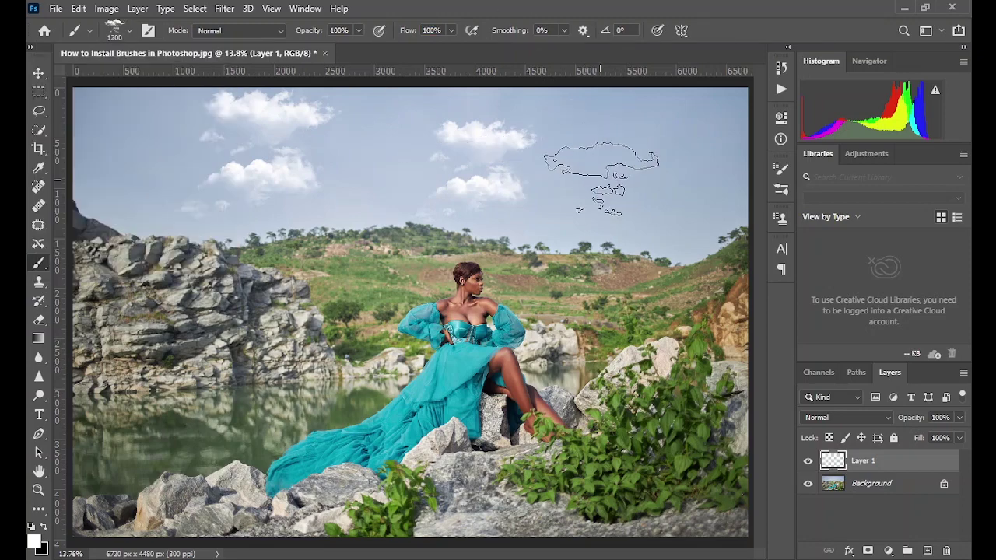
key("bracketright")
key("bracketright")
key("bracketright")
key("bracketright")
key("bracketright")
key("bracketright")
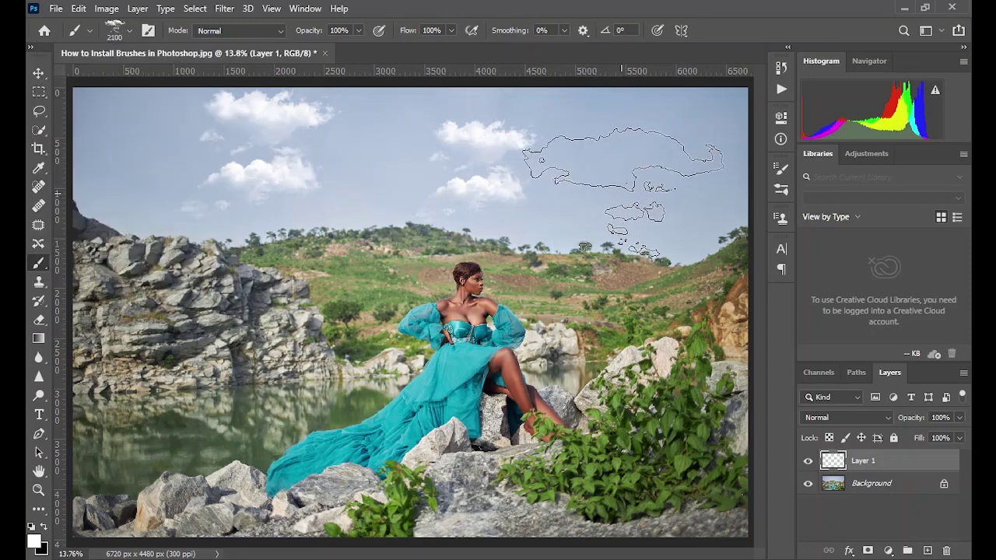
left_click(632, 182)
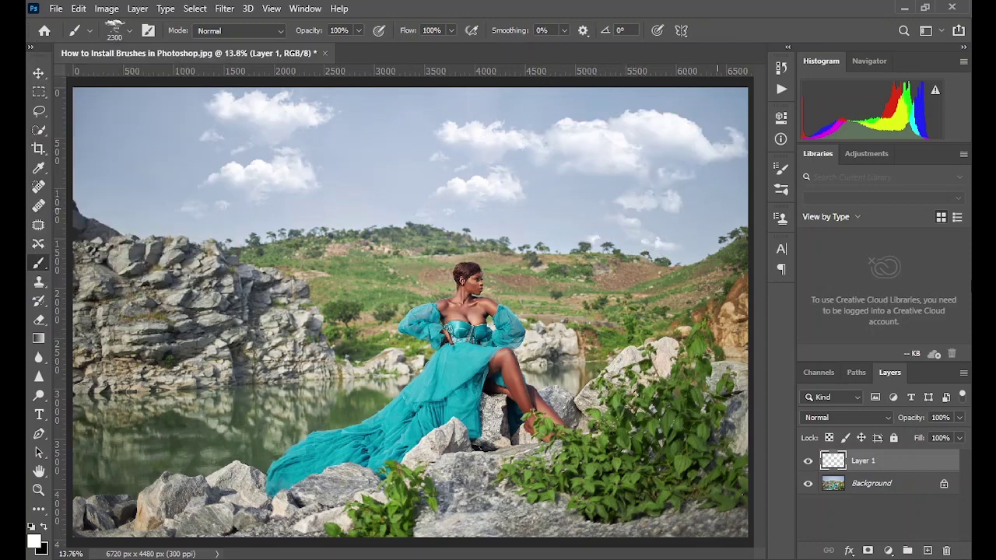
Stamp clouds in the upper-left sky with Cloud1467 and the top-left corner with Cloud415 at 1500 px.
left_click(129, 31)
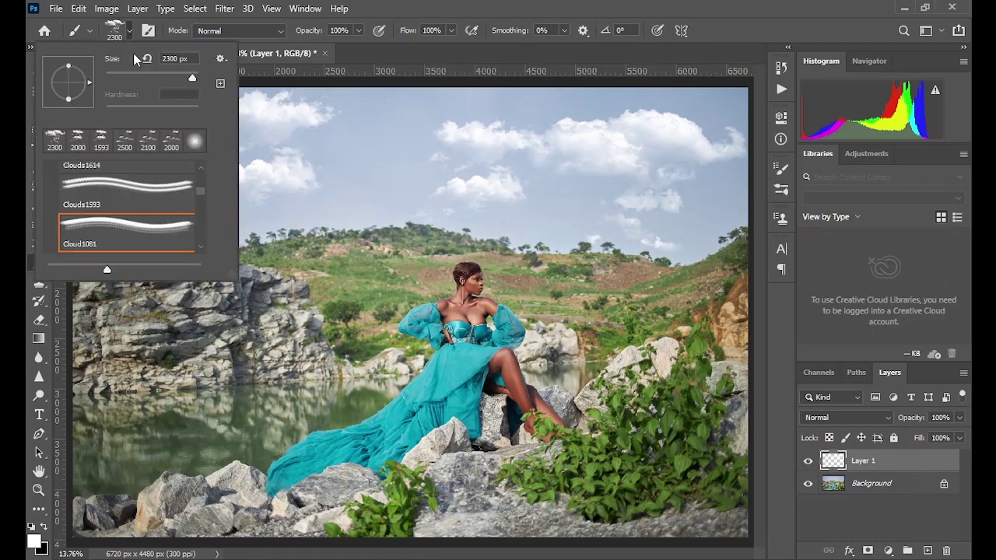
scroll(139, 224, "down", 2)
scroll(138, 224, "up", 2)
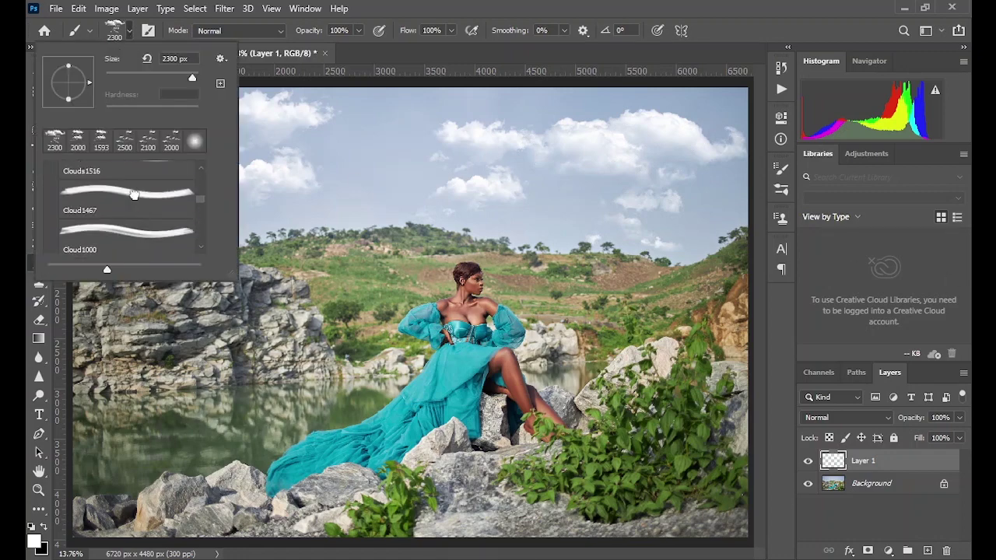
left_click(134, 195)
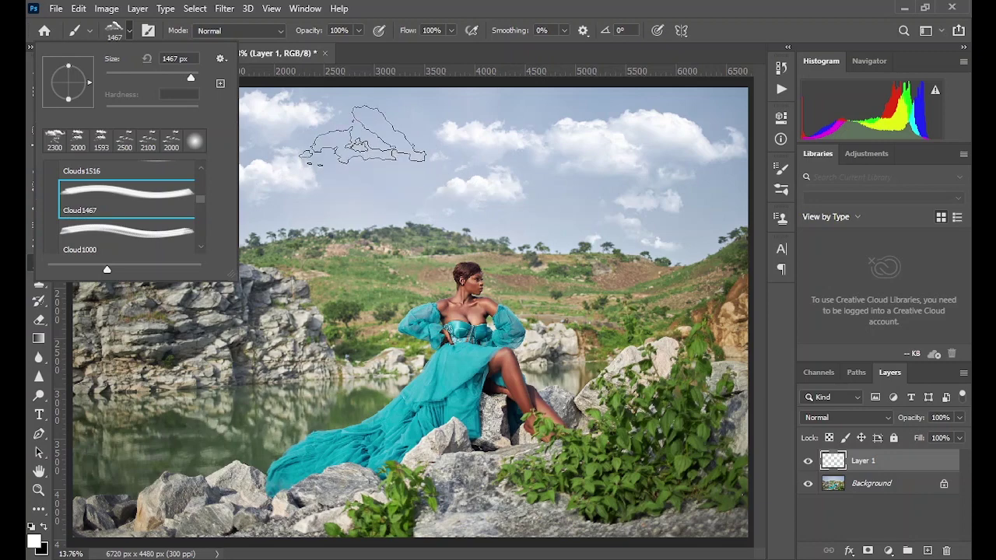
left_click(364, 138)
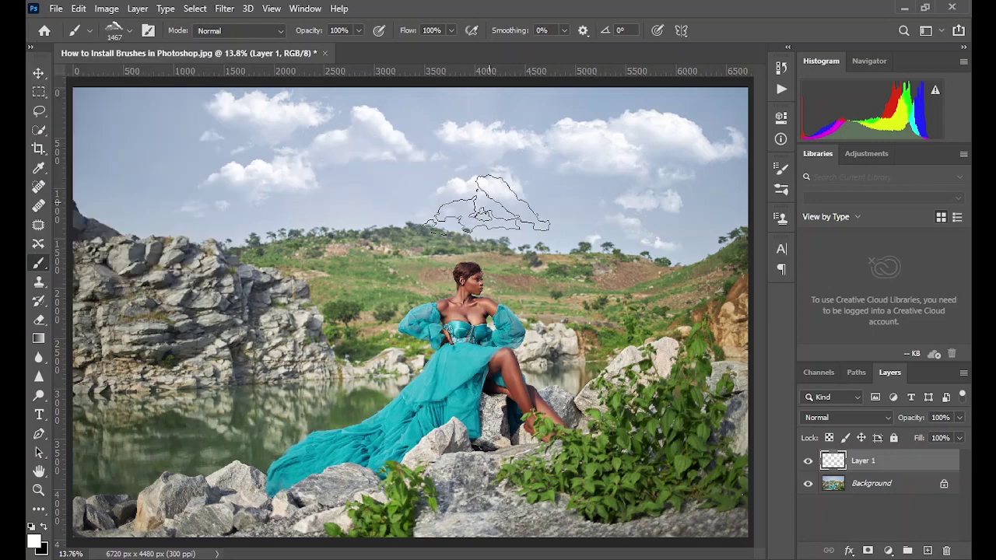
left_click(129, 33)
scroll(142, 224, "down", 4)
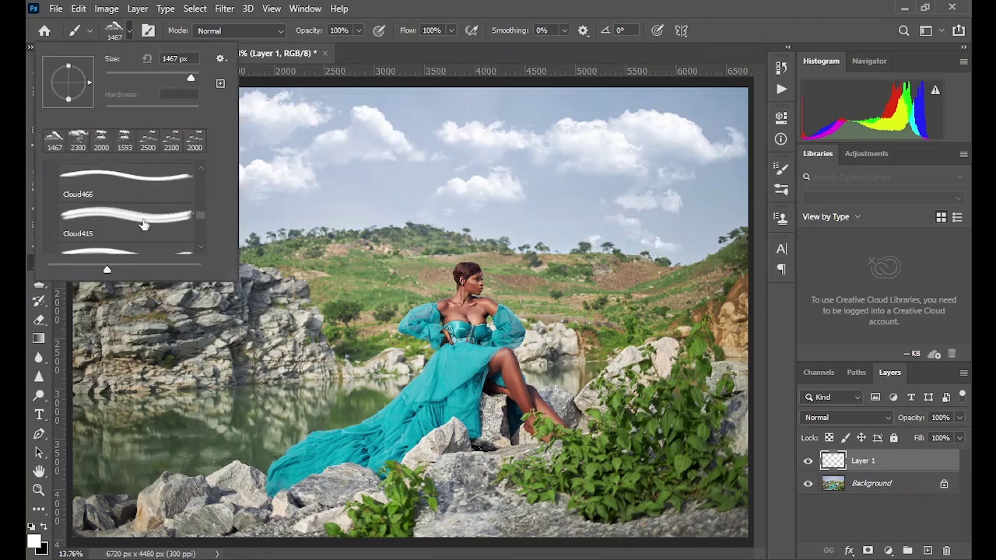
left_click(144, 214)
key("Return")
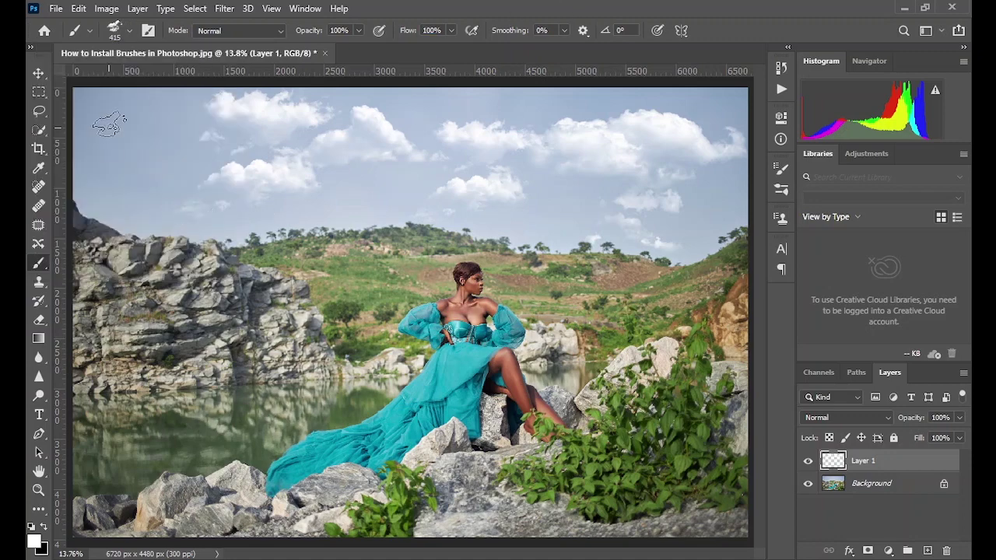
key("bracketright")
key("bracketright")
key("bracketright")
key("bracketright")
key("bracketright")
key("bracketright")
key("bracketright")
key("bracketright")
key("bracketright")
key("bracketright")
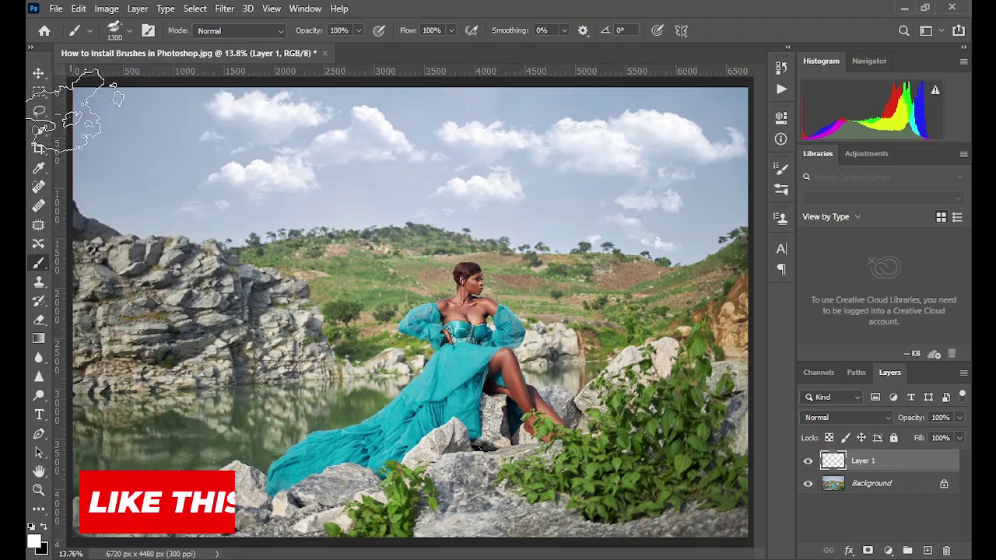
left_click(77, 105)
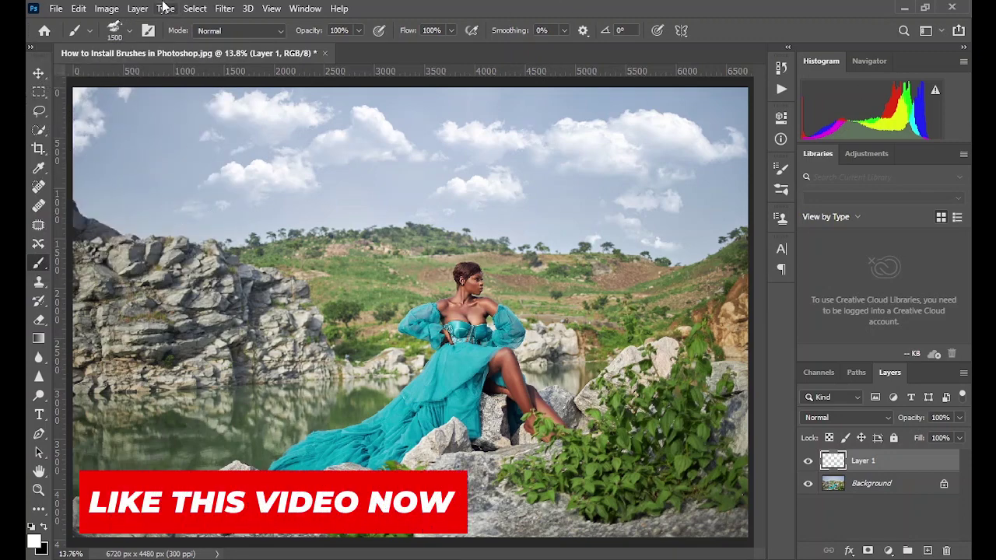
Stamp a top-centre cloud with Cloud618 at 1100 px and a small cloud above the left rocks at 1000 px.
left_click(129, 31)
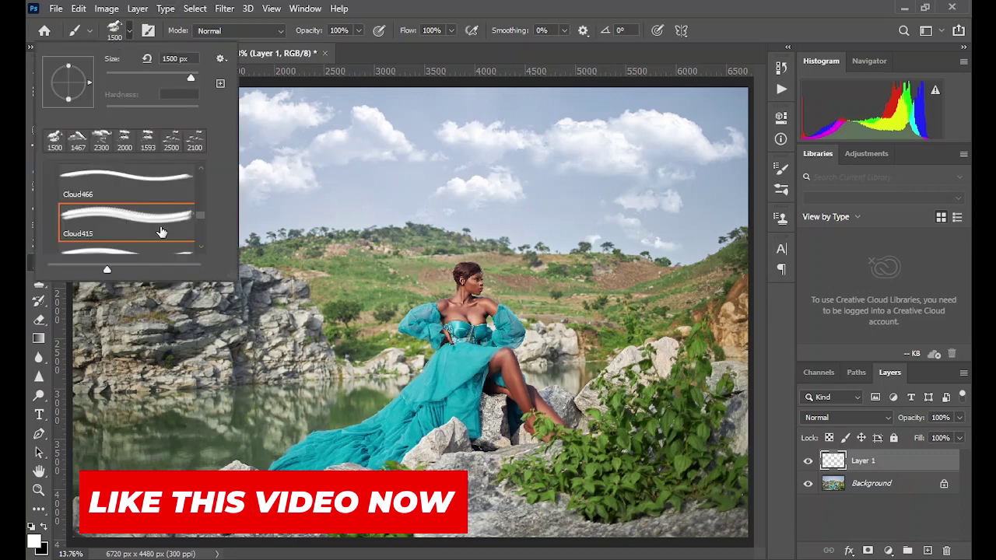
scroll(156, 225, "down", 1)
left_click(145, 227)
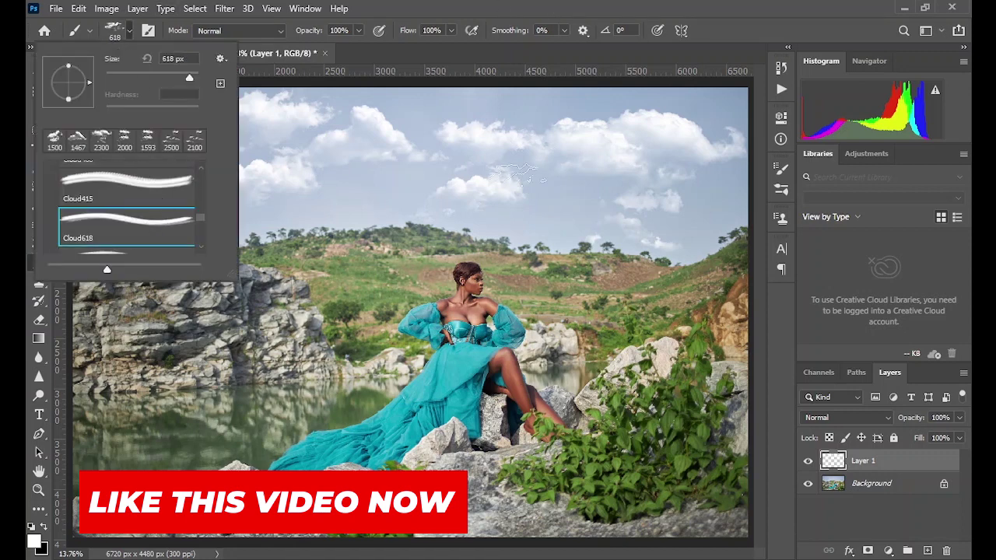
left_click(463, 27)
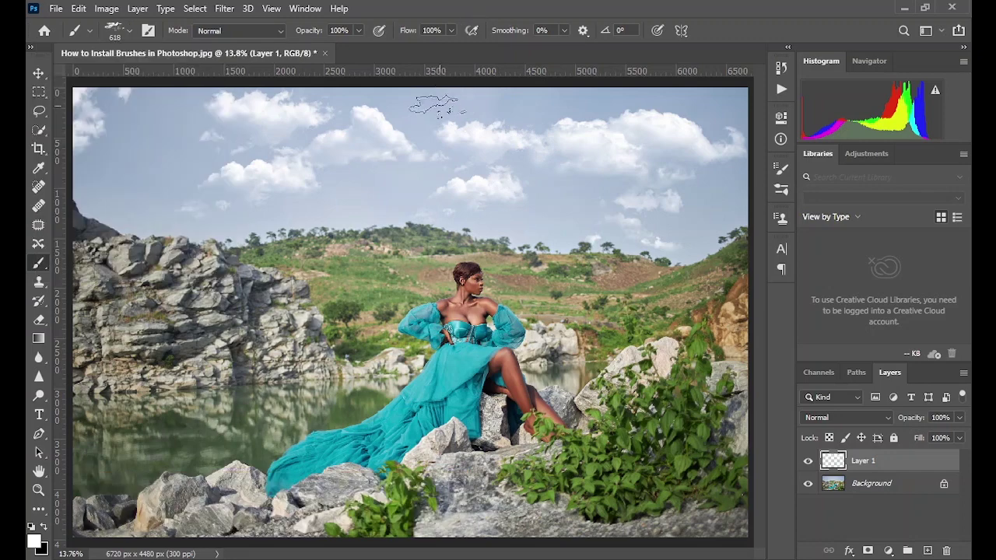
key("bracketright")
key("bracketright")
key("bracketright")
key("bracketright")
key("bracketright")
left_click(537, 97)
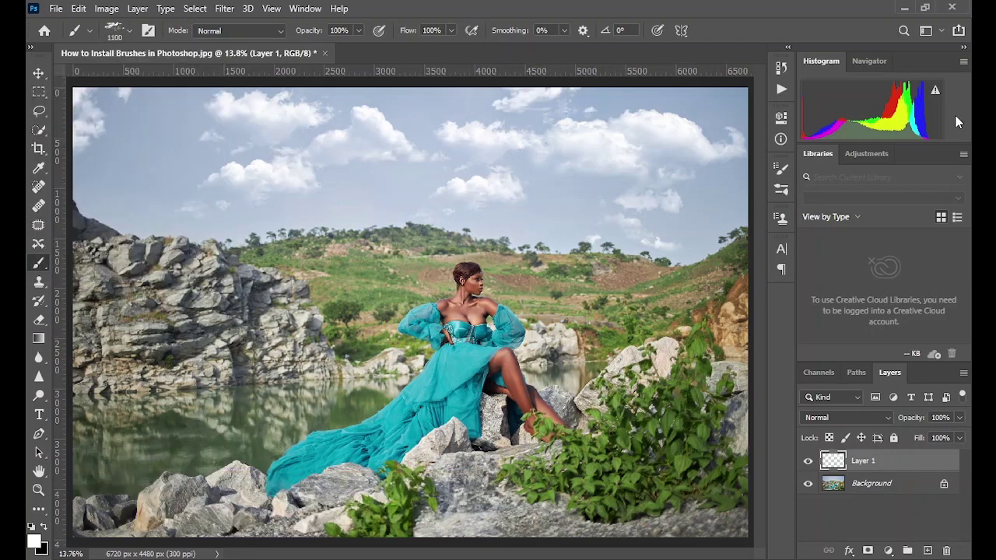
left_click(130, 32)
scroll(155, 217, "down", 6)
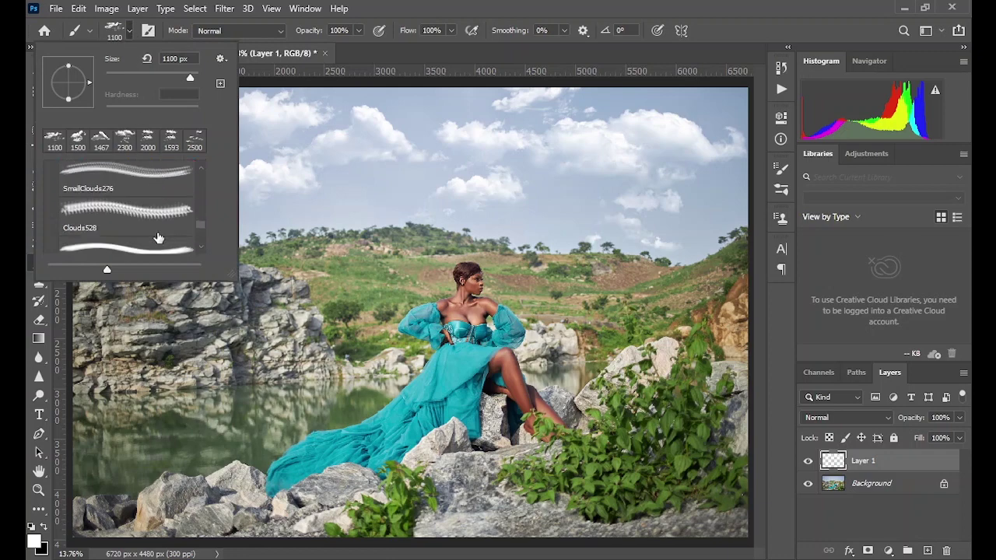
scroll(157, 238, "down", 1)
left_click(156, 233)
left_click(342, 226)
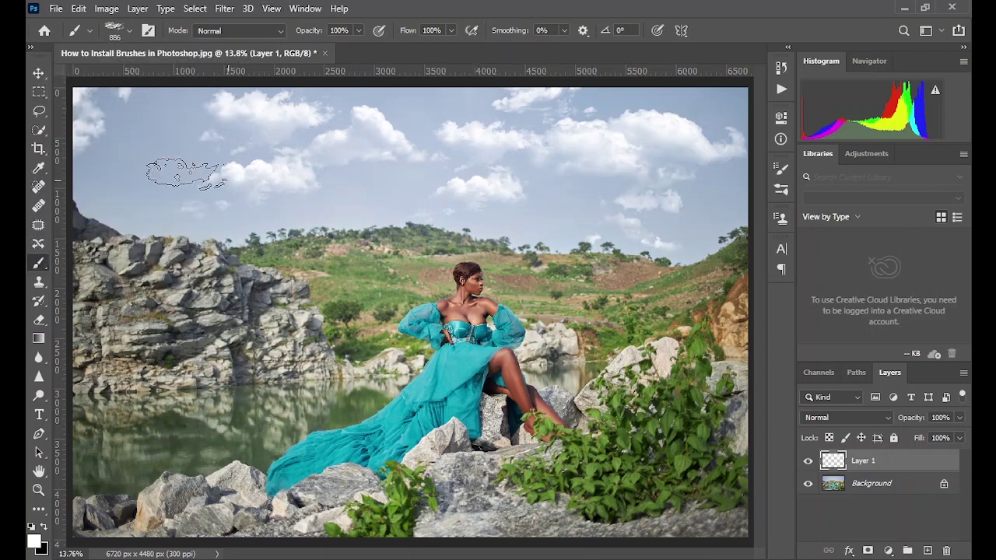
key("bracketright")
left_click(160, 225)
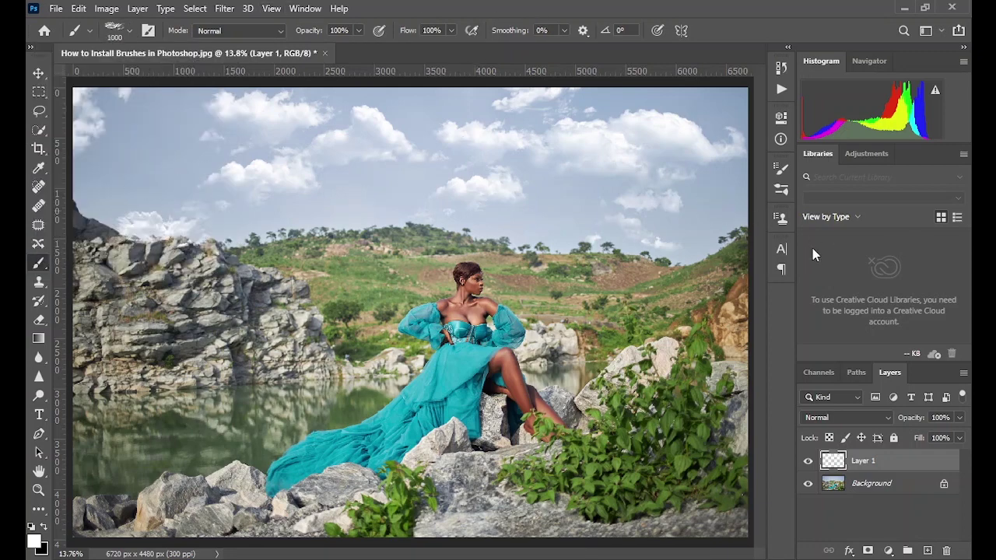
Add a layer mask to Layer 1 and switch to the General Soft Round brush.
left_click(867, 550)
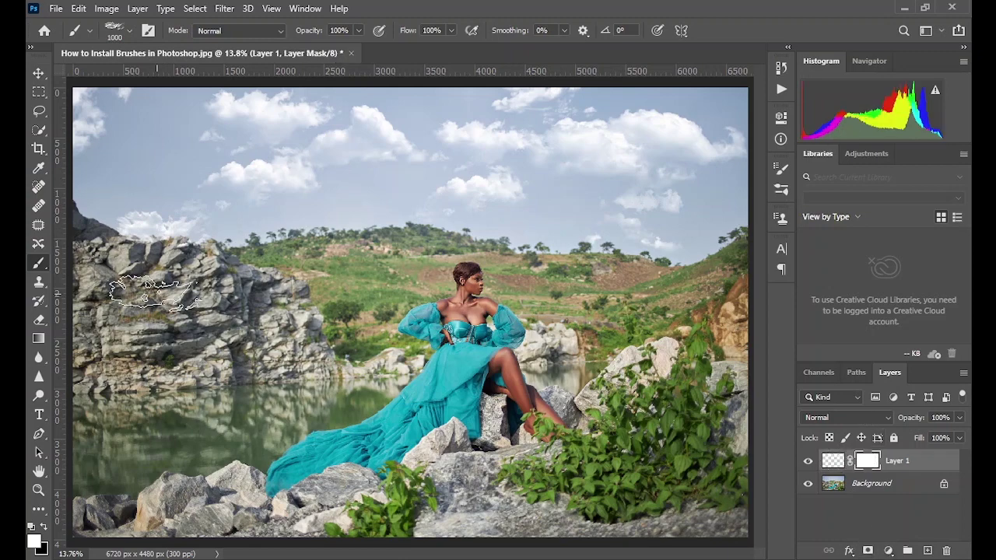
key("bracketright")
key("bracketright")
key("bracketright")
key("bracketright")
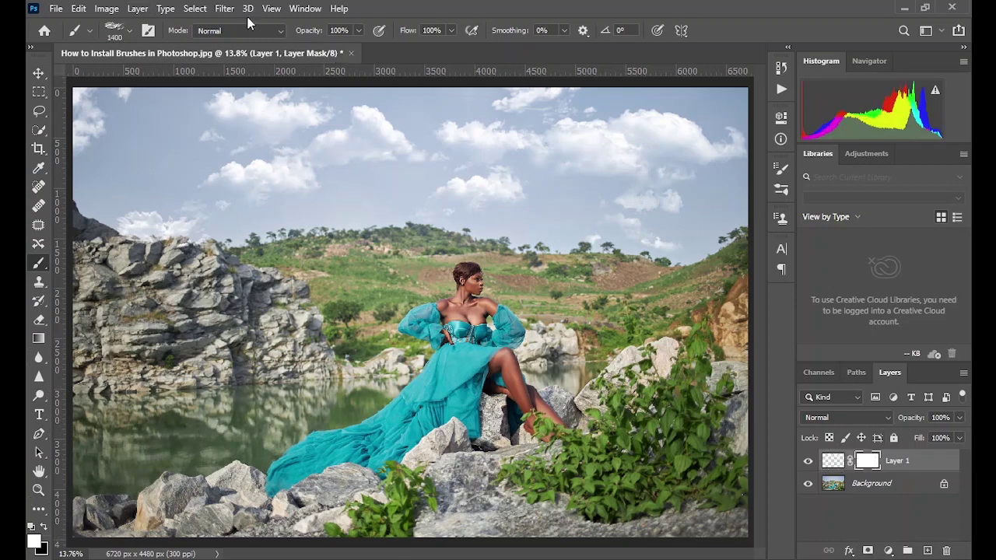
left_click(130, 32)
scroll(164, 194, "up", 10)
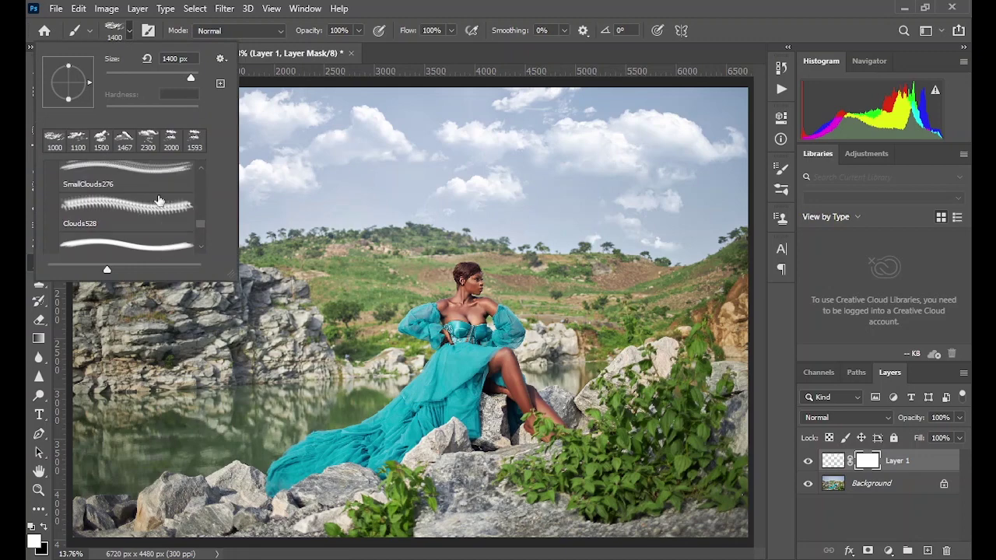
left_click(51, 172)
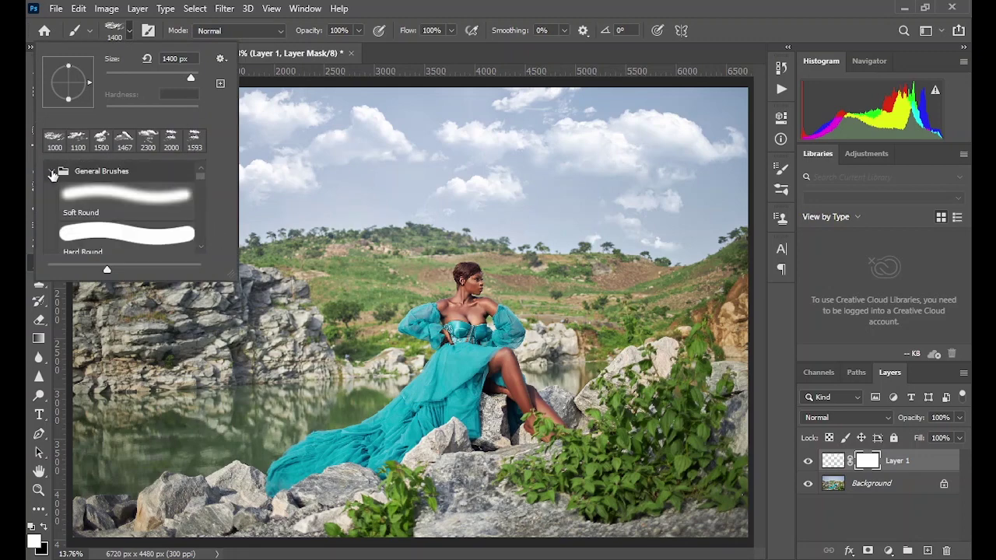
left_click(97, 204)
key("Return")
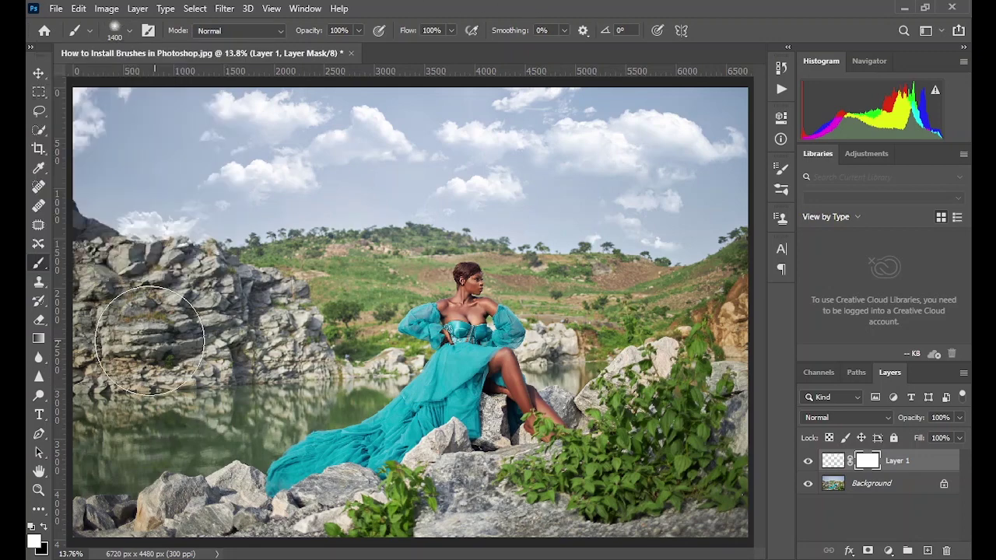
Paint black on the mask to hide the cloud spilling over the left rocks.
left_click(44, 528)
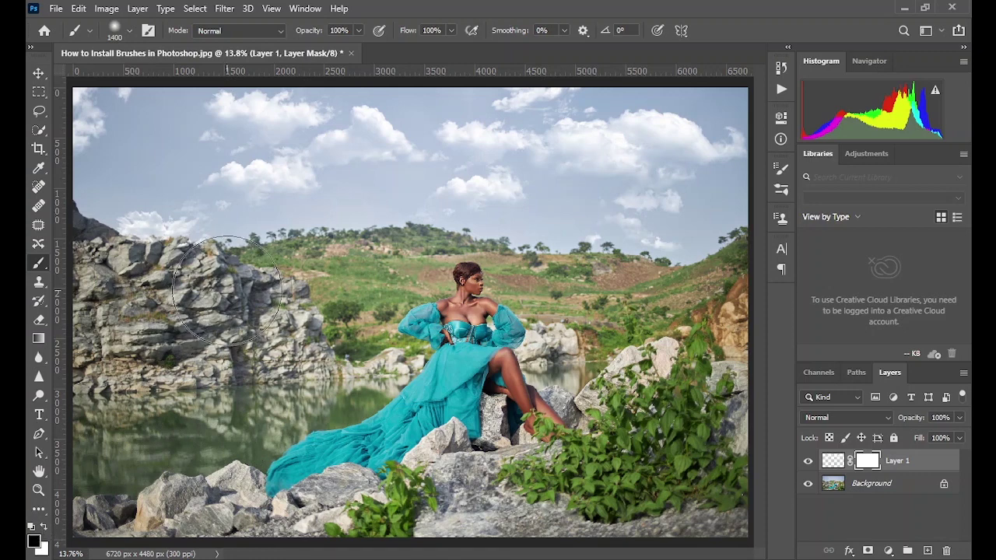
mouse_move(226, 292)
left_mouse_down()
mouse_move(197, 294)
mouse_move(220, 305)
mouse_move(140, 304)
mouse_move(733, 301)
left_mouse_up()
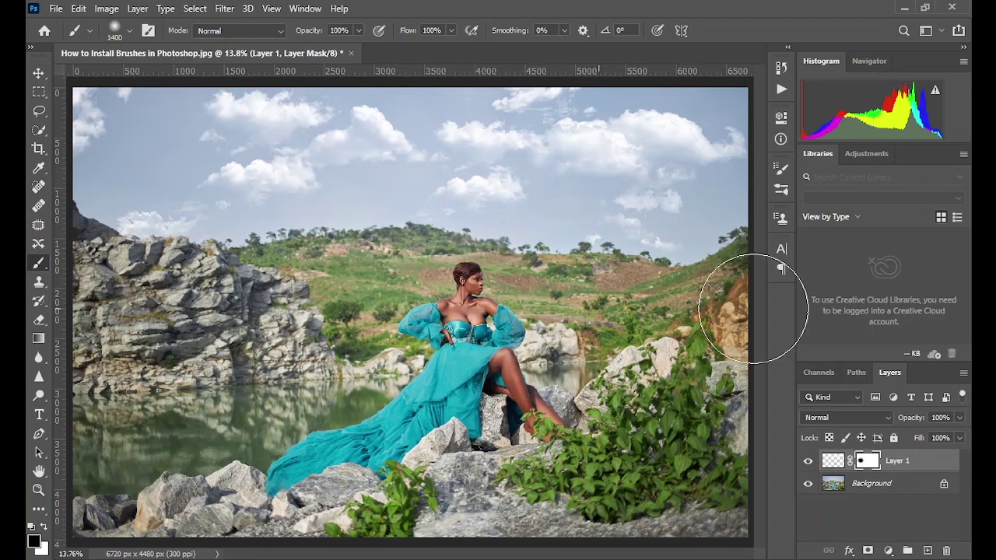
left_click(808, 462)
left_click(808, 462)
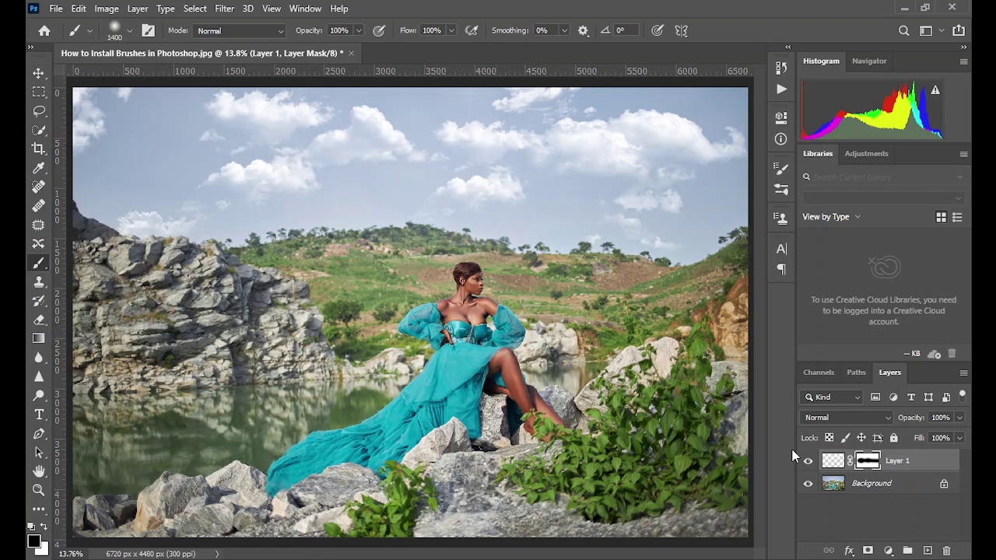
Stamp the visible layers into a new Layer 2 and convert it to a Smart Object.
key("ctrl+shift+alt+e")
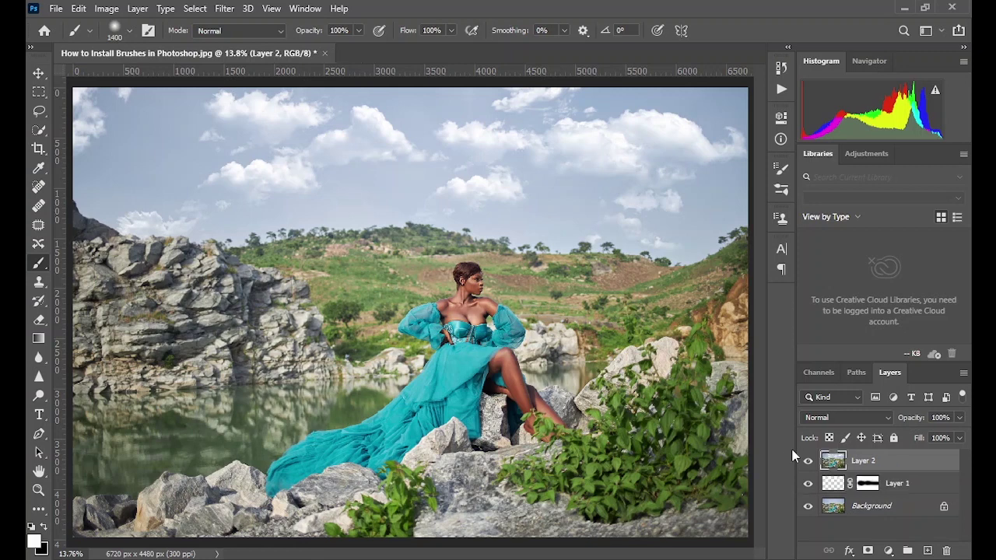
right_click(867, 462)
left_click(777, 202)
Apply a Camera Raw Filter to Layer 2 loaded with the My personal favorite.xmp preset.
left_click(224, 8)
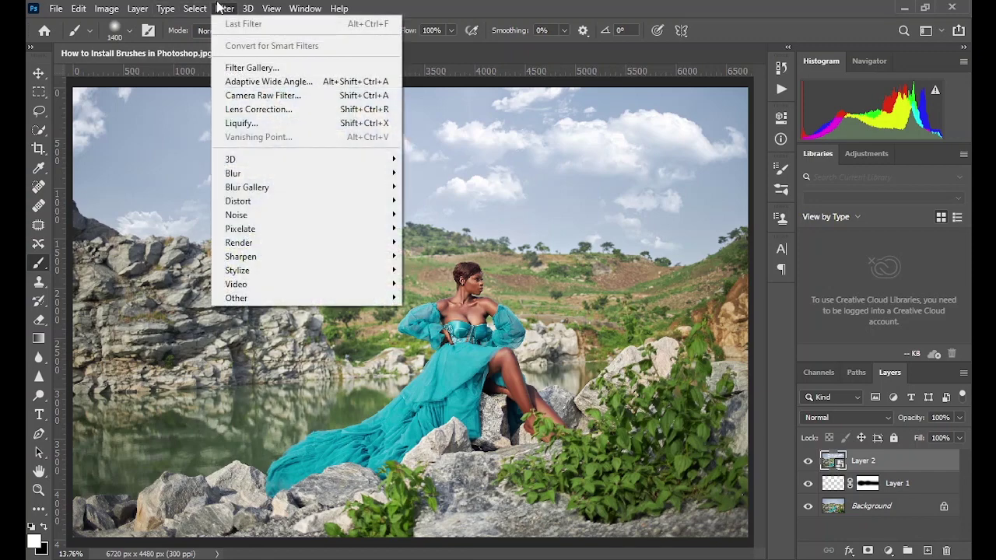
left_click(245, 95)
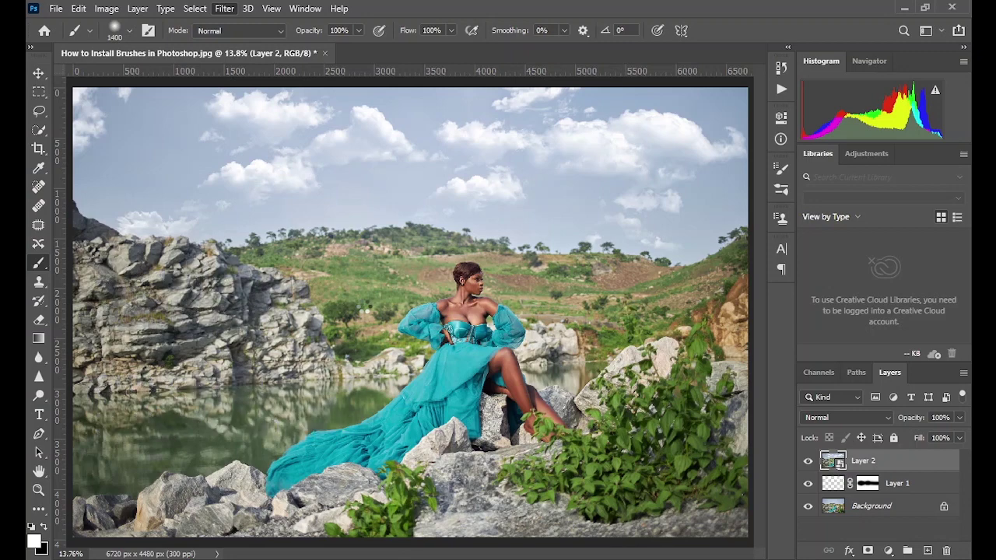
key("ctrl+shift+a")
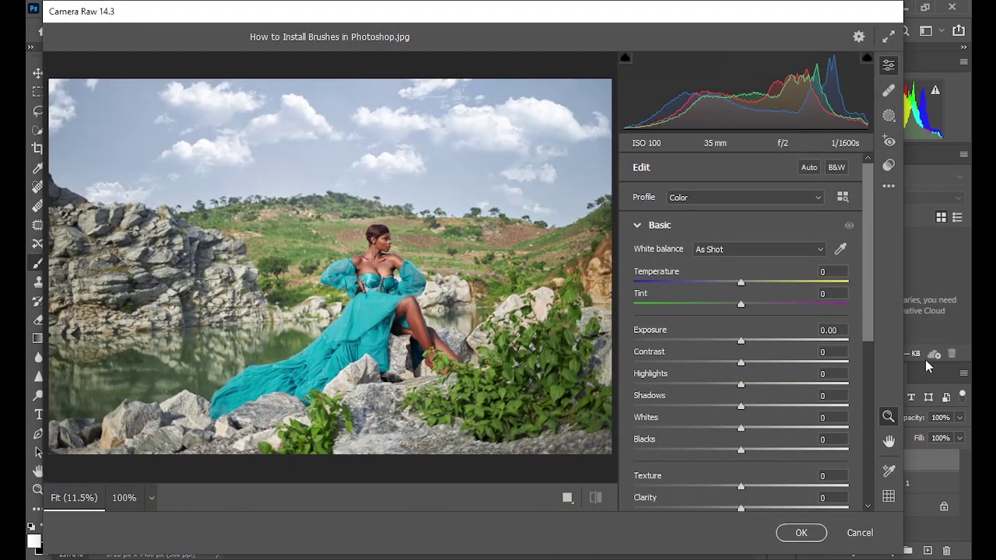
left_click(889, 186)
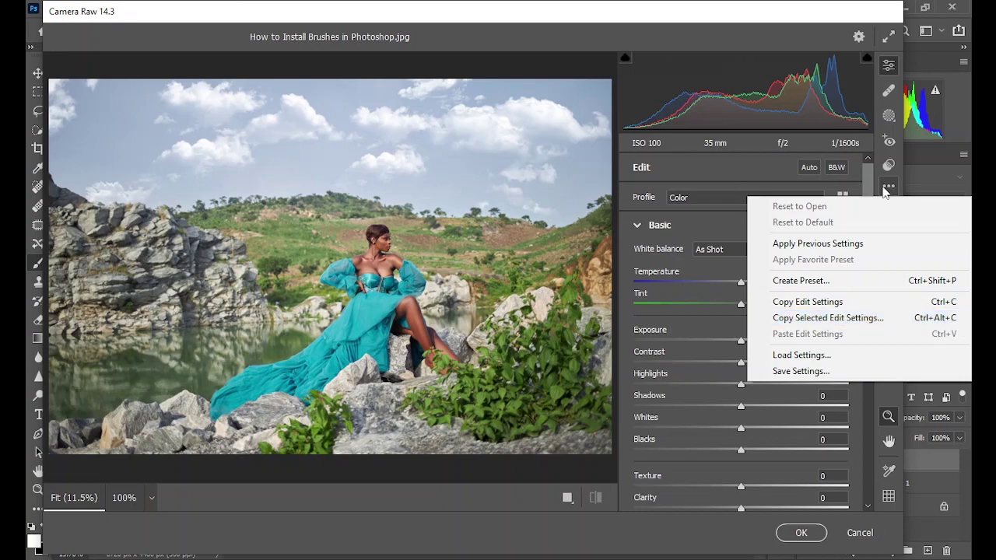
left_click(829, 355)
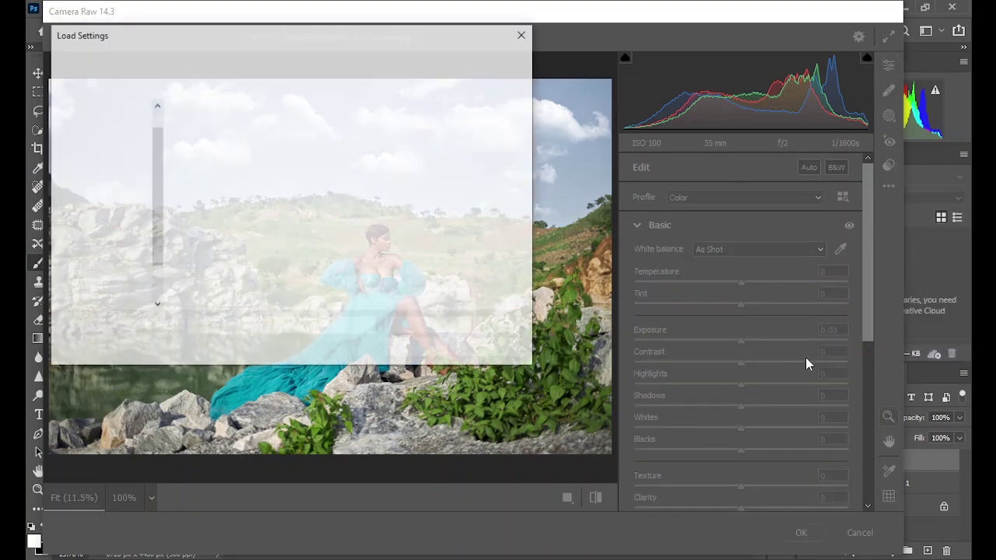
left_click(200, 160)
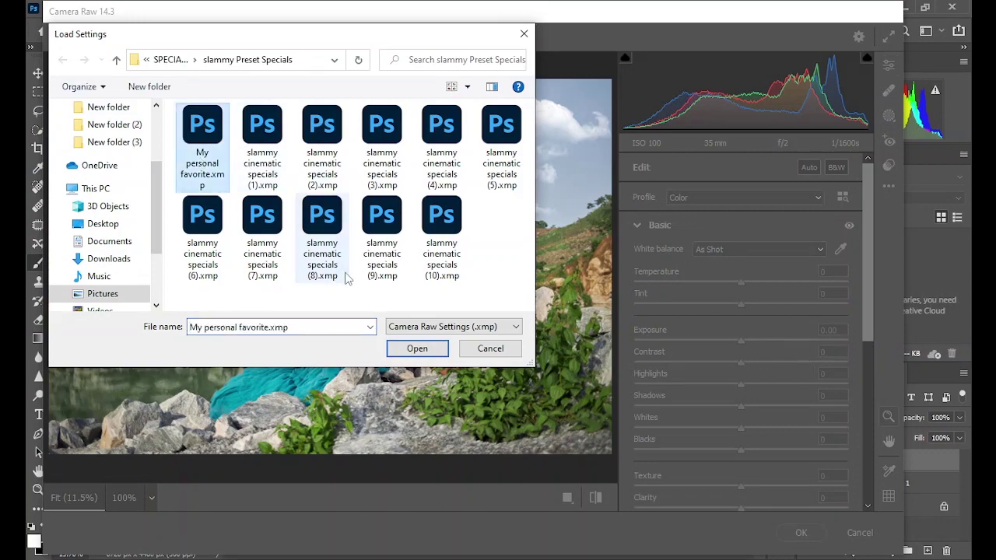
left_click(415, 349)
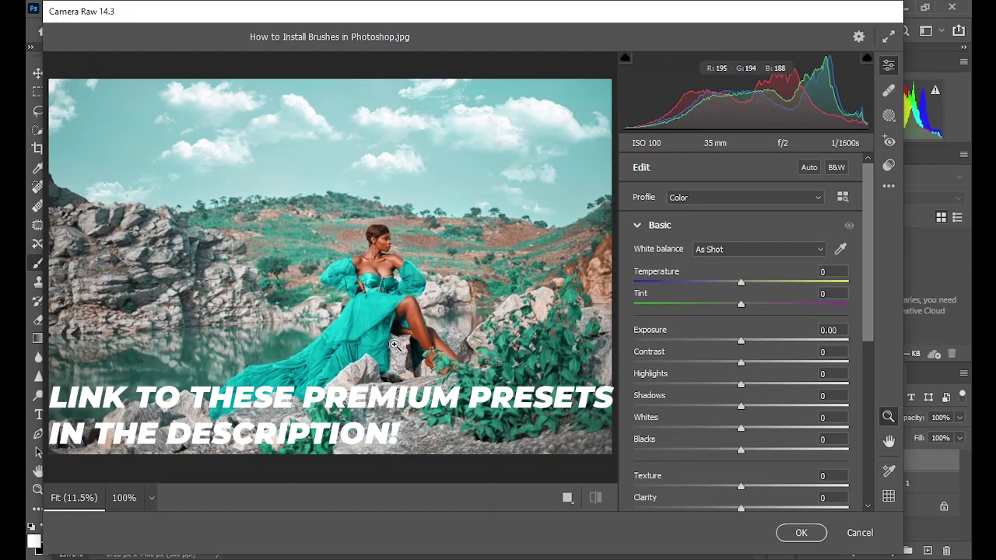
left_click(801, 533)
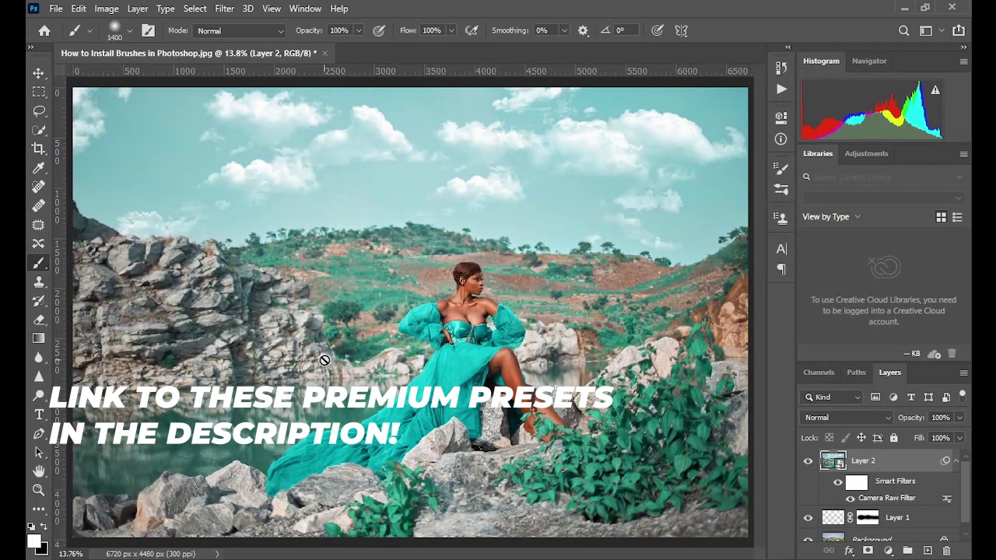
Lower the graded Layer 2's opacity to 56%, comparing it against the ungraded photo.
left_click(807, 462)
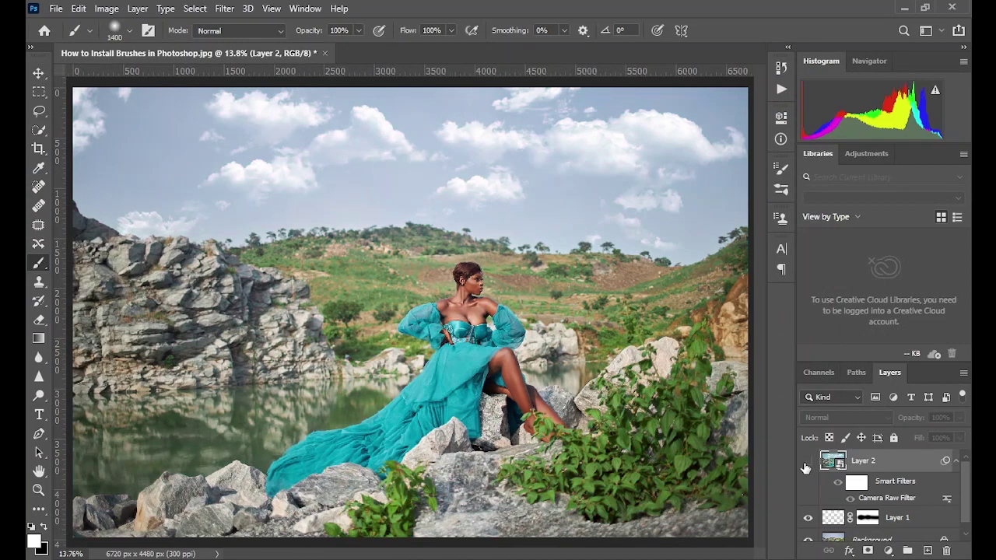
left_click(807, 463)
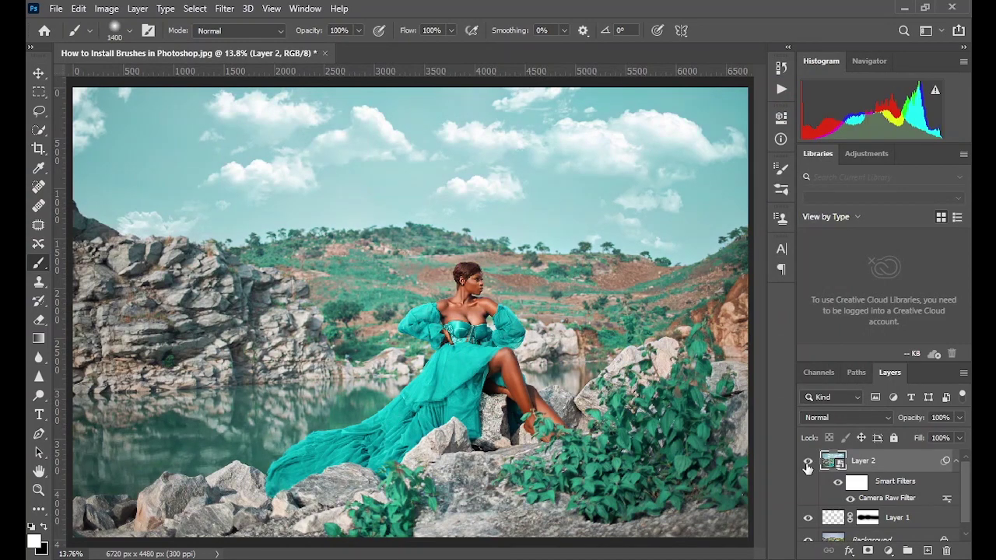
mouse_move(918, 421)
left_mouse_down()
mouse_move(891, 427)
mouse_move(909, 423)
left_mouse_up()
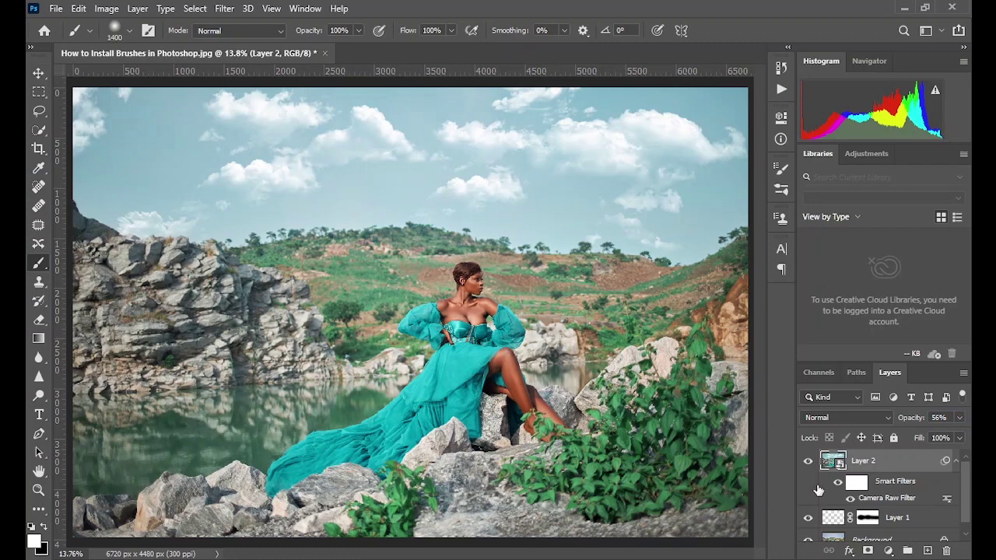
left_click(809, 464)
left_click(808, 464)
Draw an elliptical marquee selection around the woman in the teal dress.
left_click(40, 110)
left_click(39, 91)
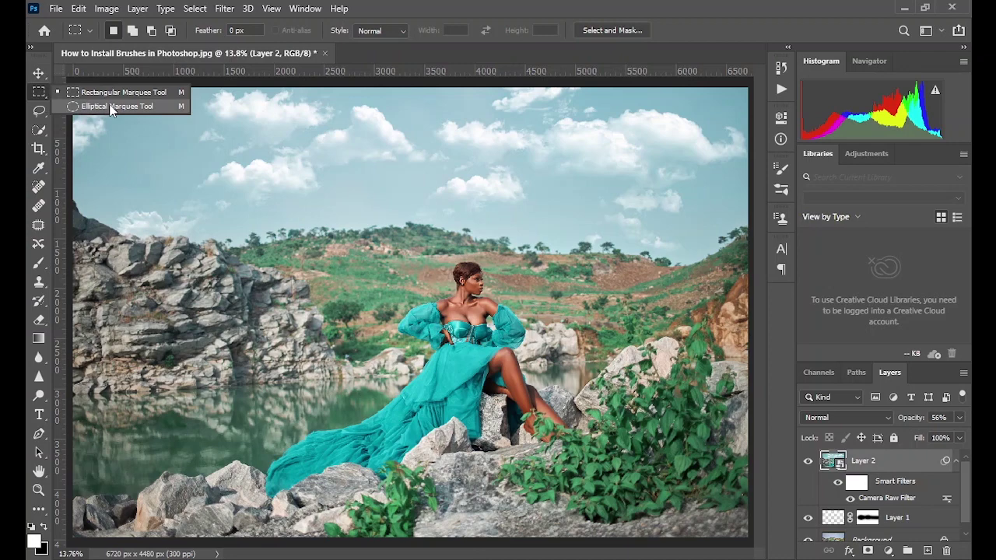
left_click(111, 107)
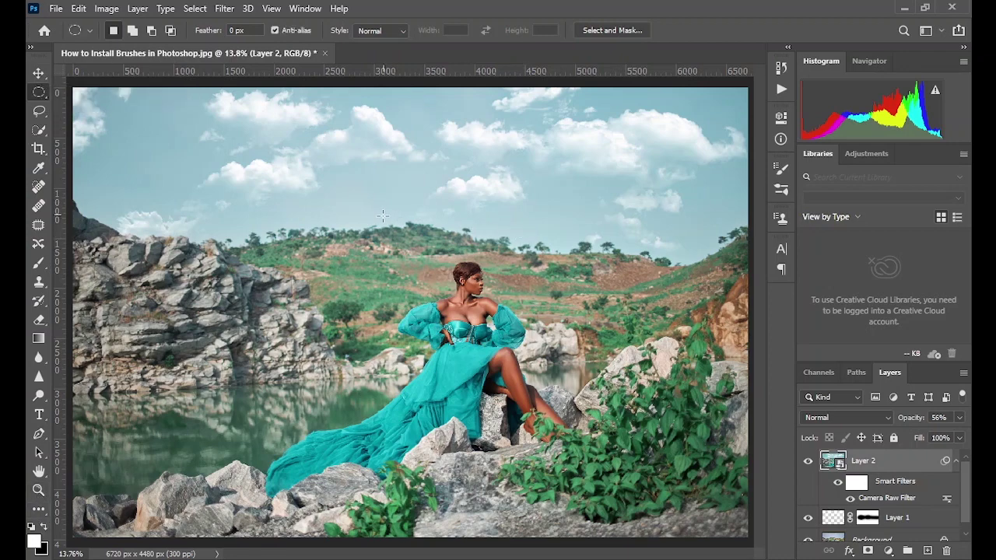
left_click_drag(391, 214, 624, 476)
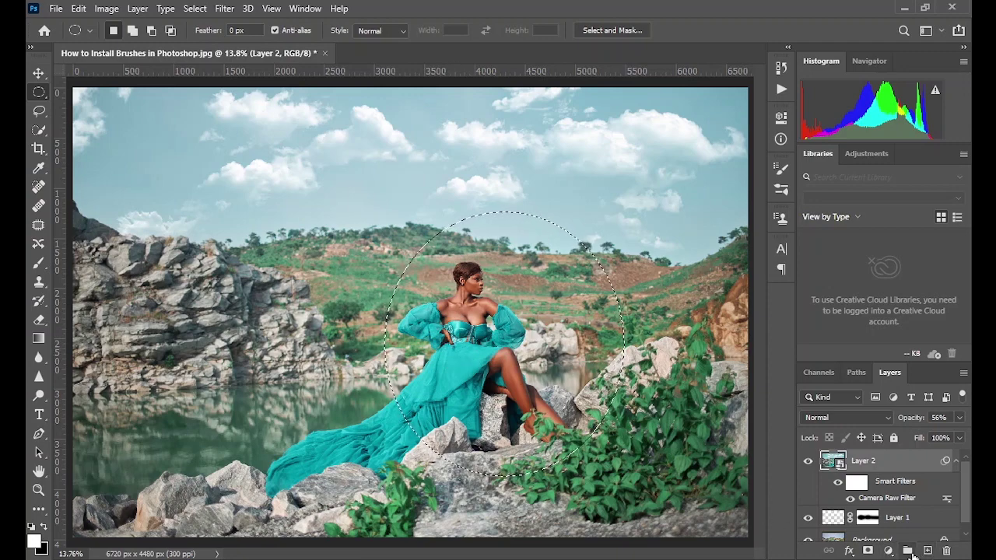
Add a Curves adjustment with the midtones pulled down, and invert its mask.
left_click(887, 550)
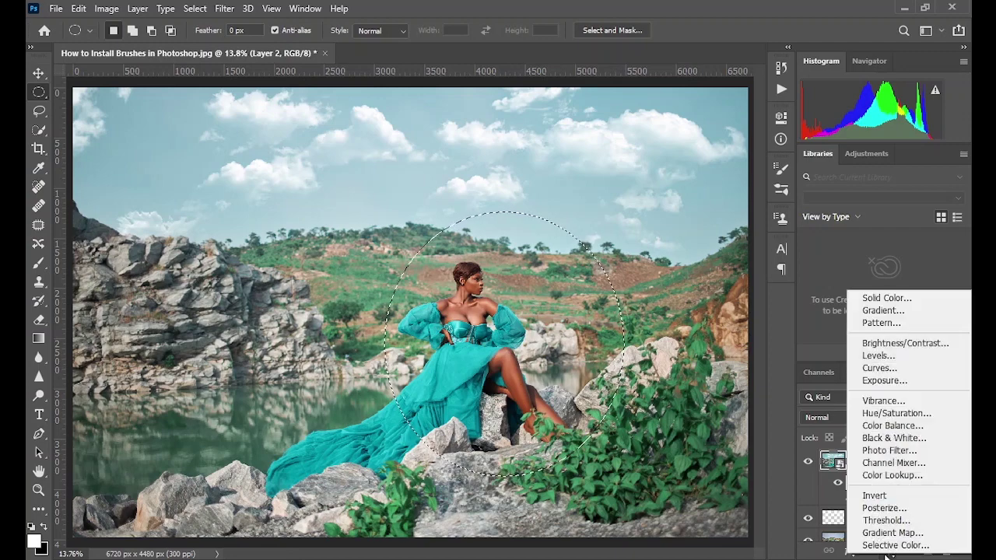
left_click(879, 369)
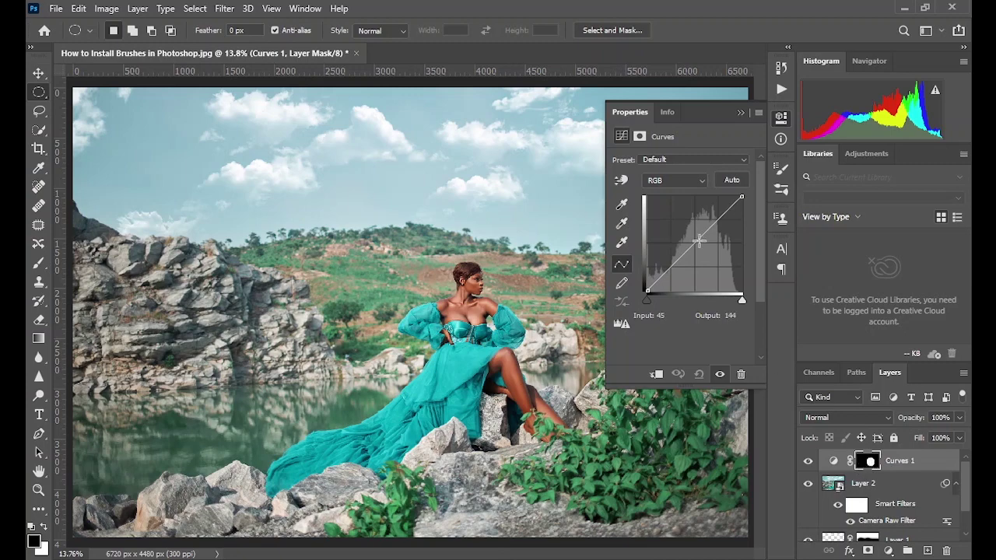
left_click_drag(699, 239, 701, 258)
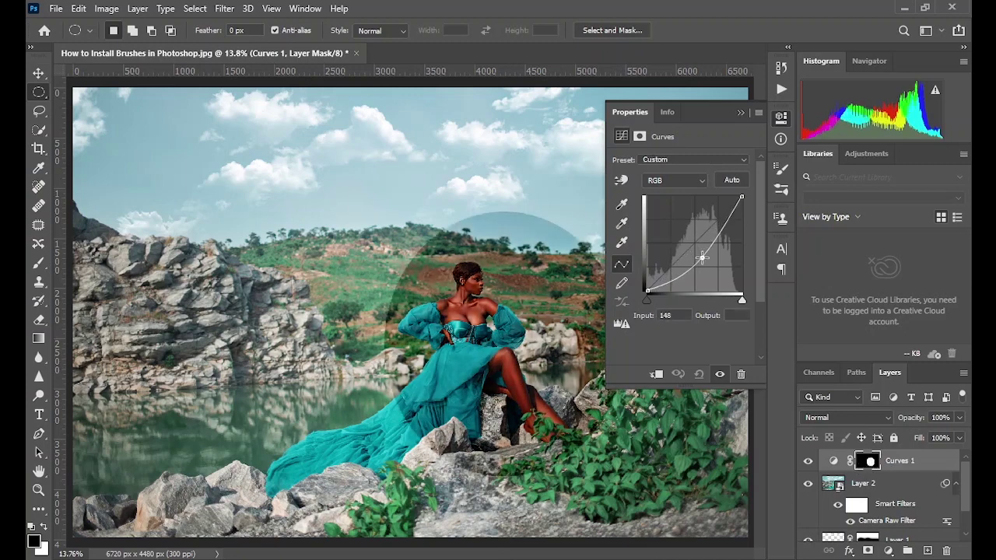
left_click(739, 114)
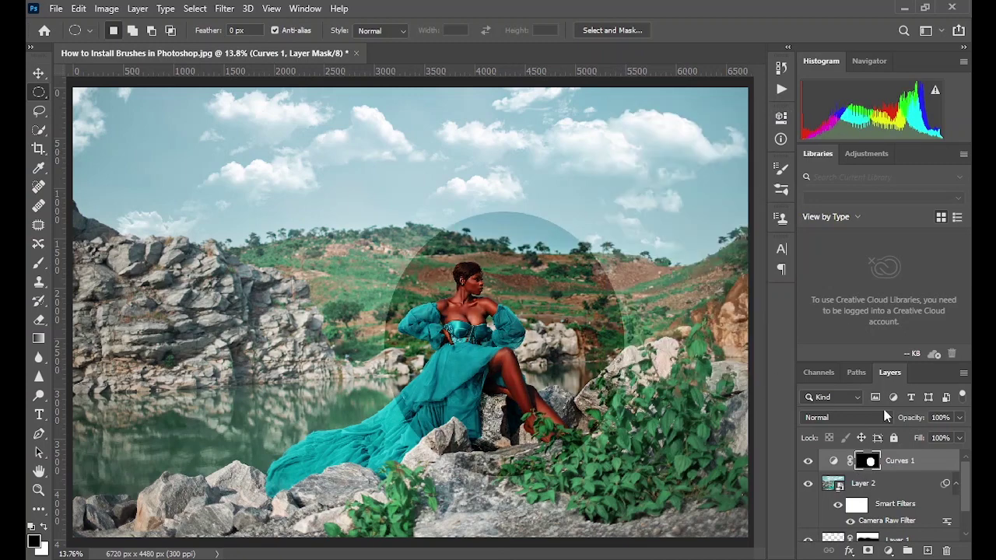
key("ctrl+i")
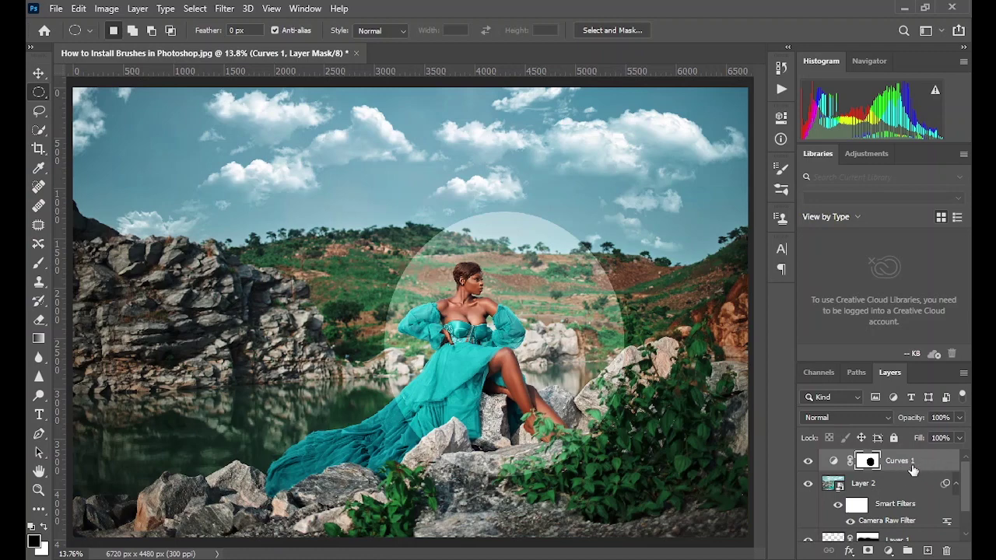
Bring back the Curves 1 properties and show its layer mask settings.
left_click(781, 219)
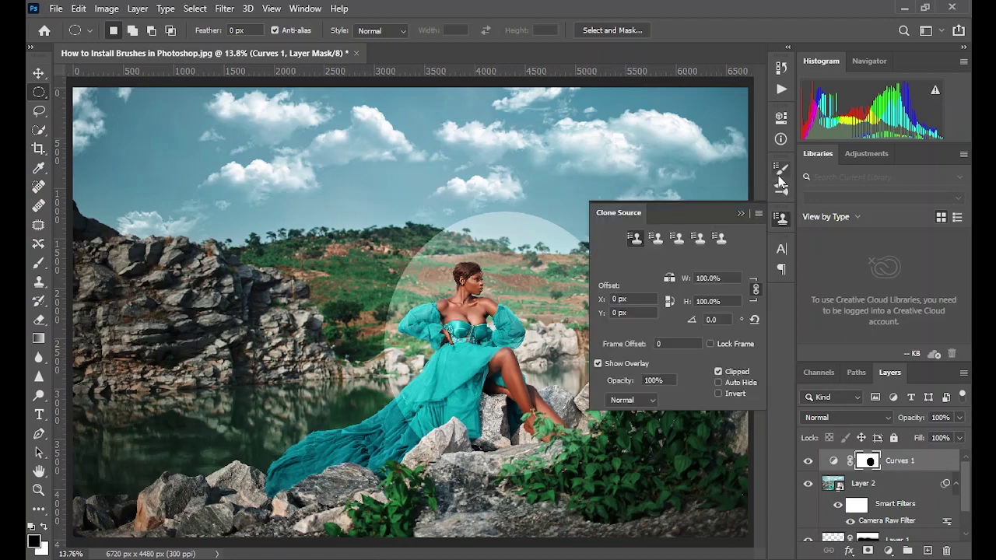
left_click(781, 140)
left_click(640, 115)
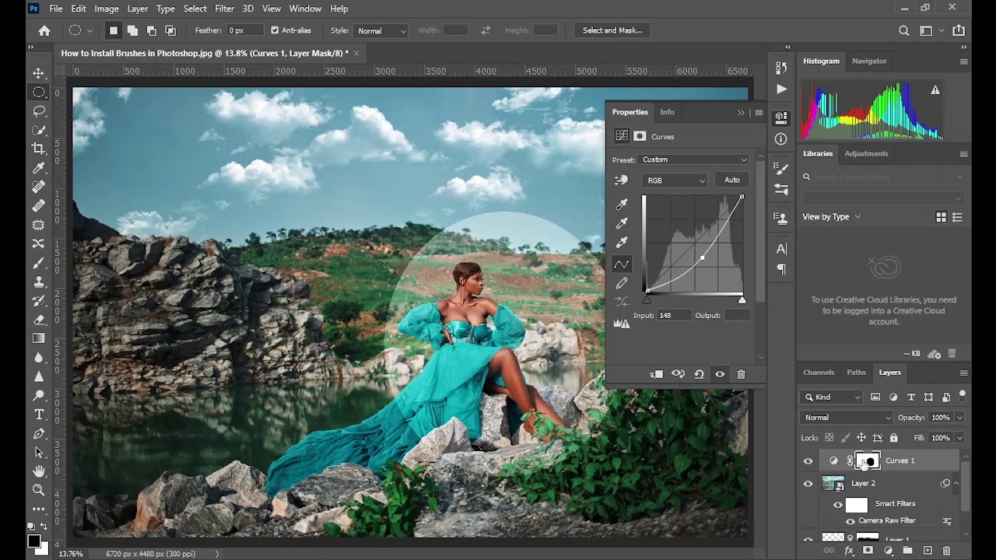
left_click(869, 462)
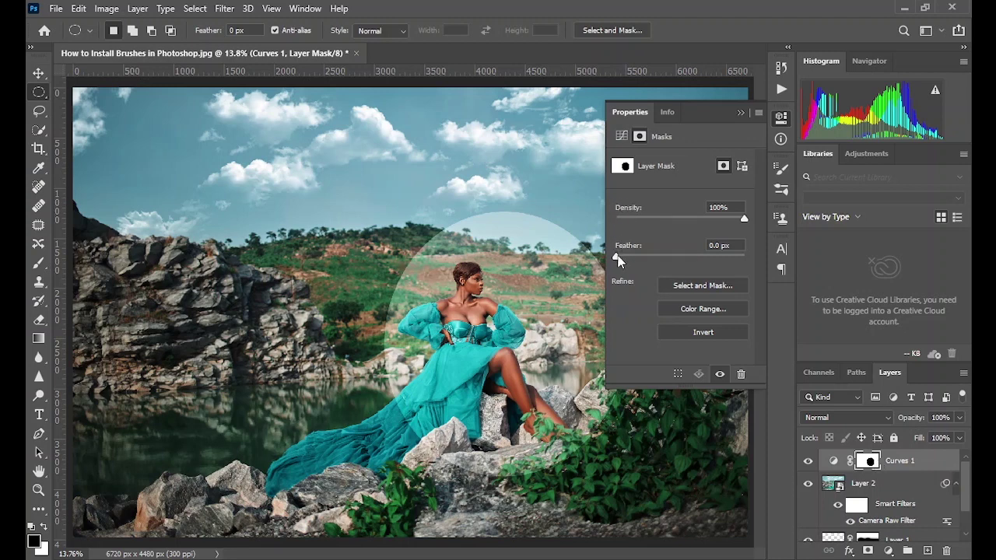
Feather the Curves 1 mask to 419.2 px and lower its density to 89%.
left_click_drag(617, 257, 727, 257)
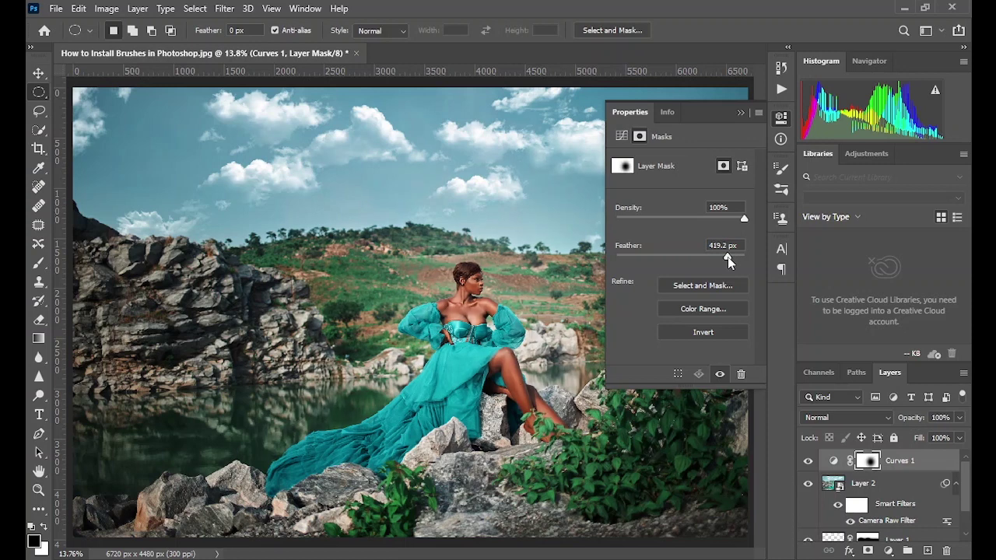
left_click_drag(744, 218, 725, 219)
left_click(741, 114)
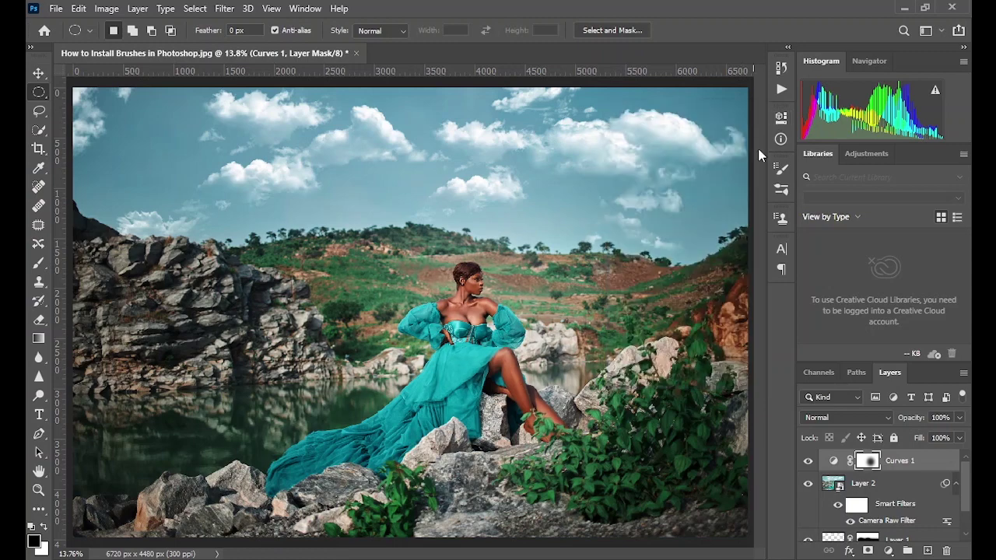
left_click(806, 462)
left_click(806, 462)
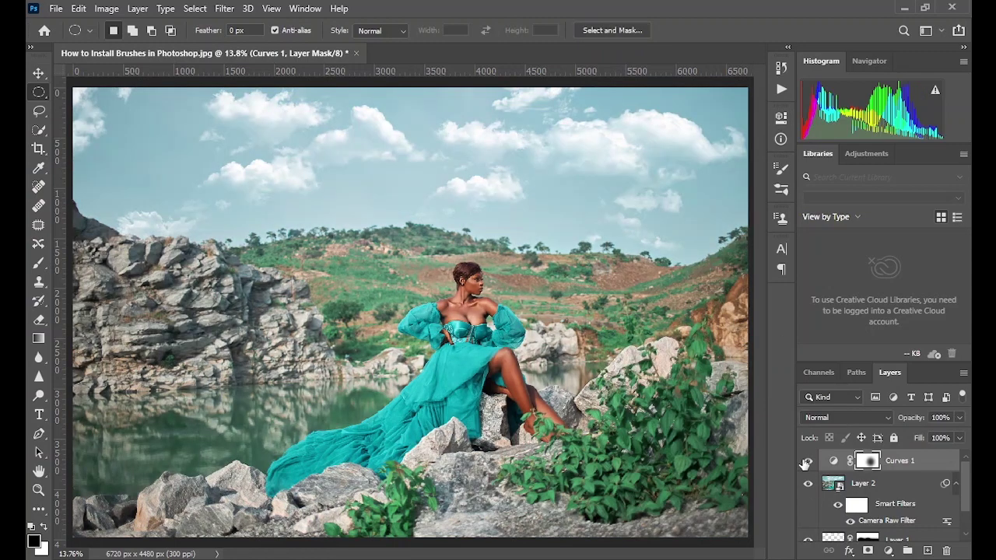
left_click(806, 462)
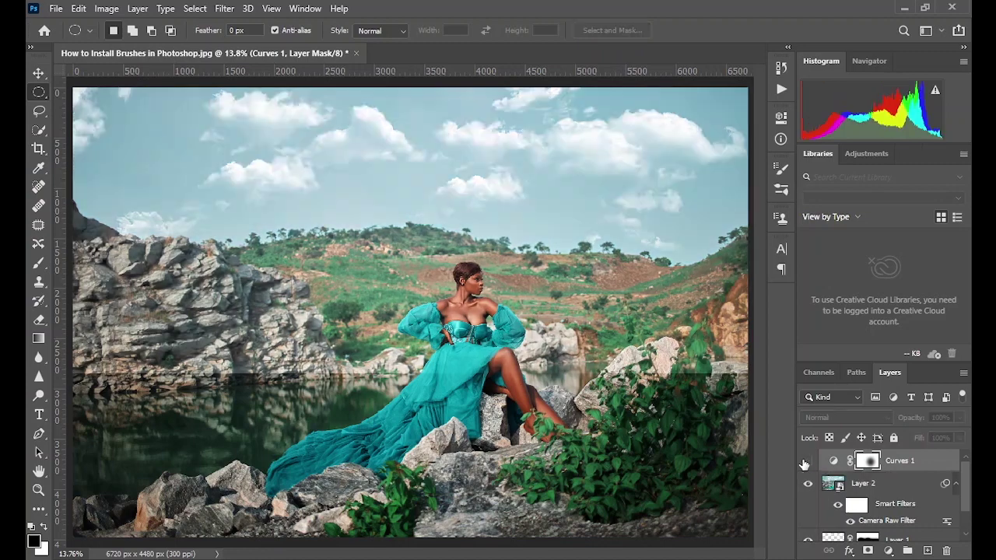
left_click(806, 462)
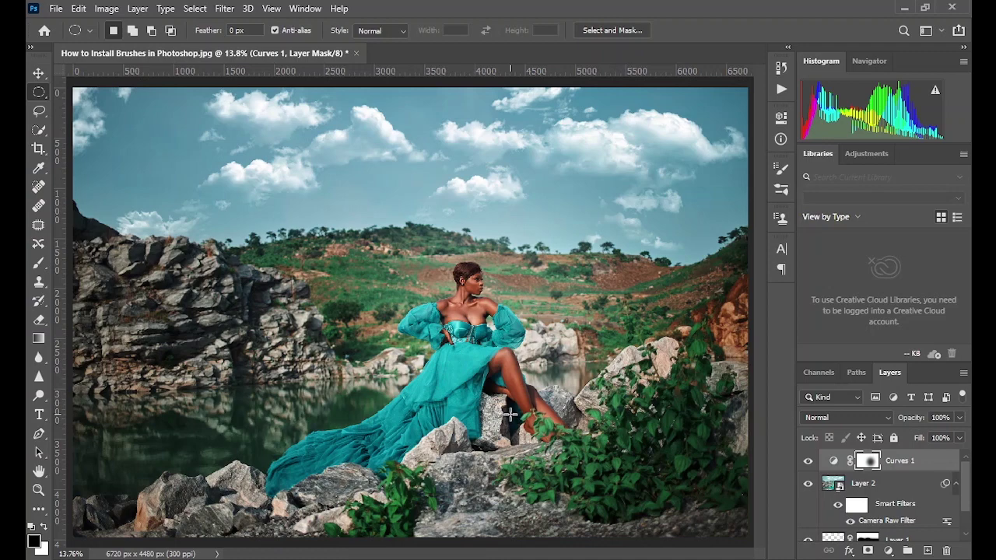
scroll(856, 521, "down", 2)
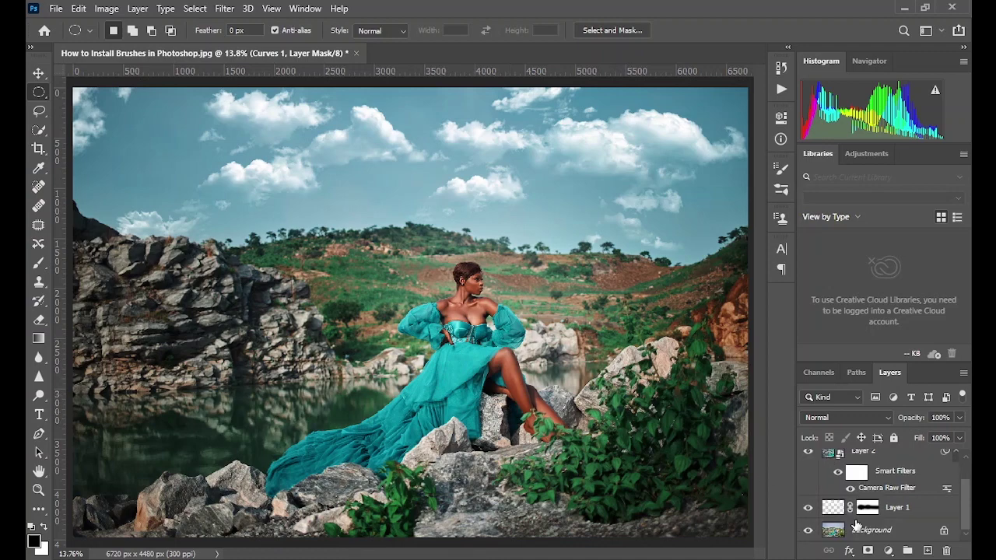
left_click(807, 530, "alt")
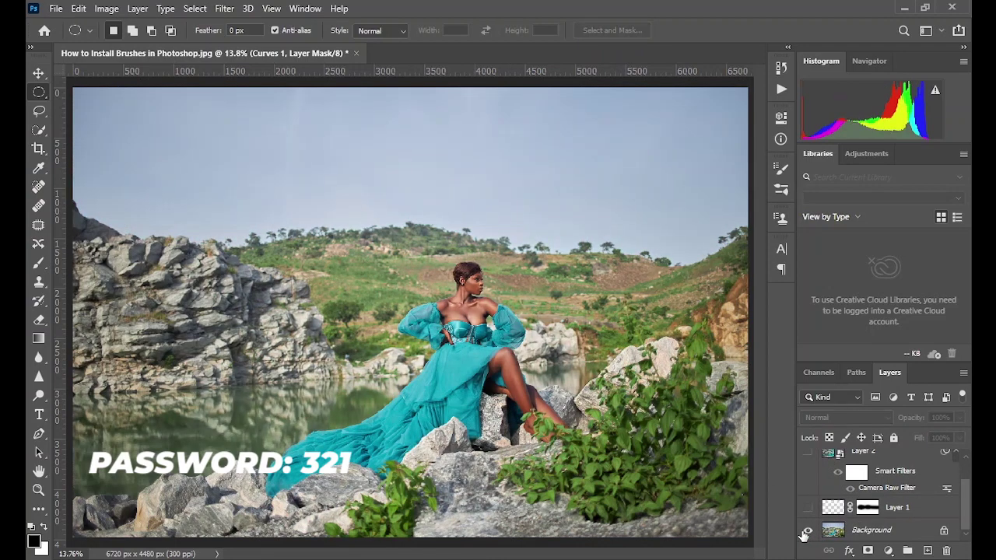
left_click(807, 531, "alt")
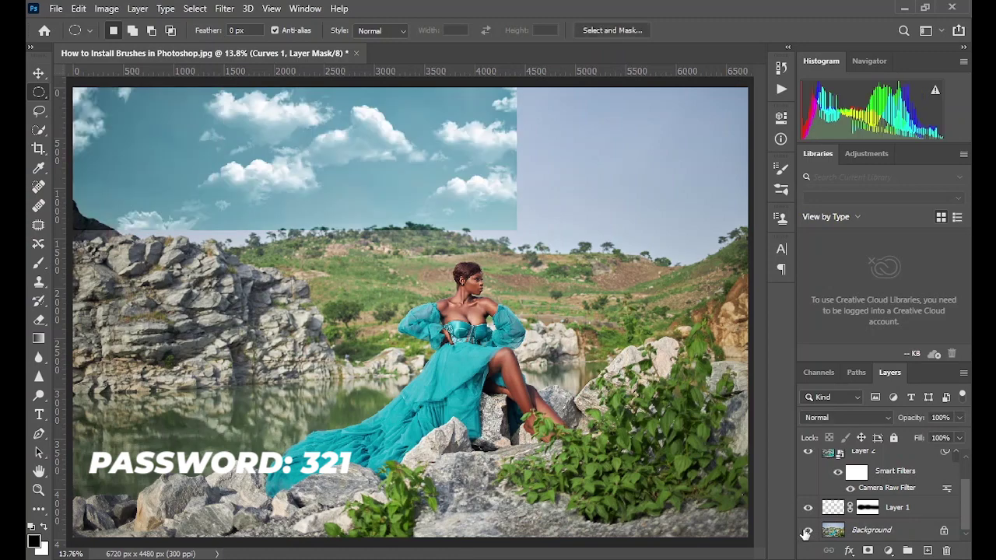